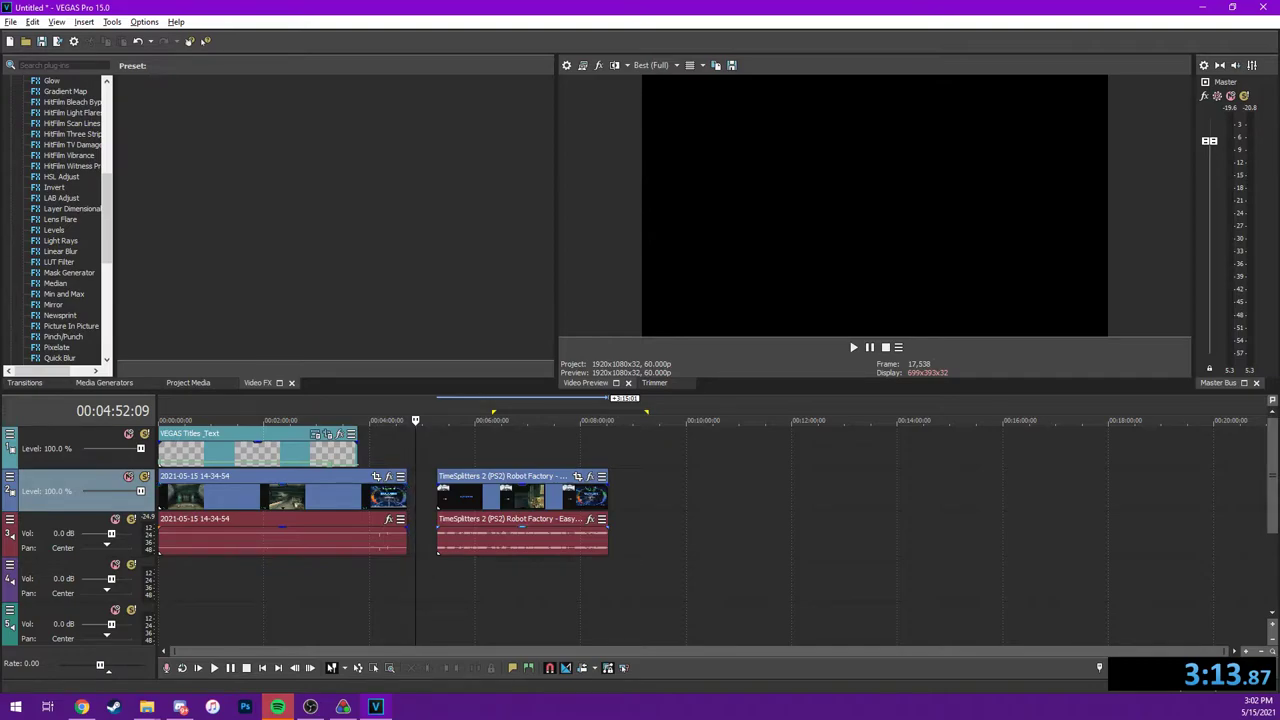
Preview the second speedrun clip, then move the playhead back to 00:00:00 on the first clip
left_click(451, 500)
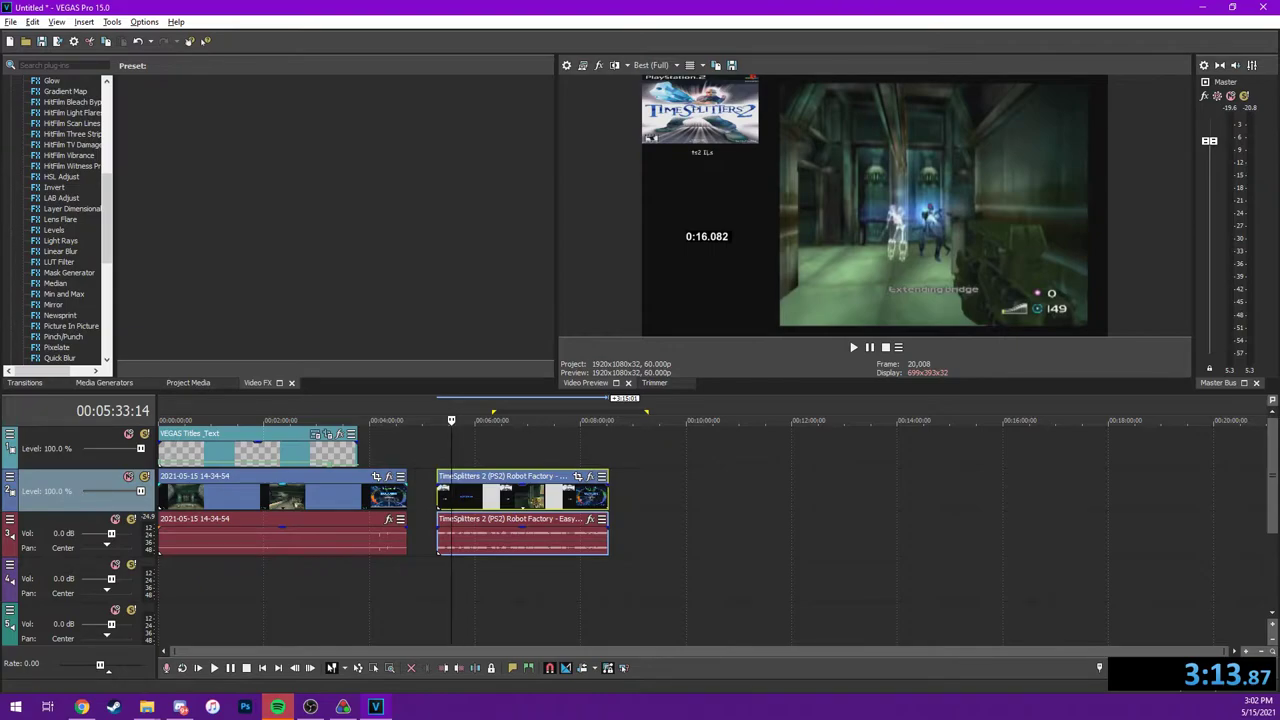
left_click(159, 496)
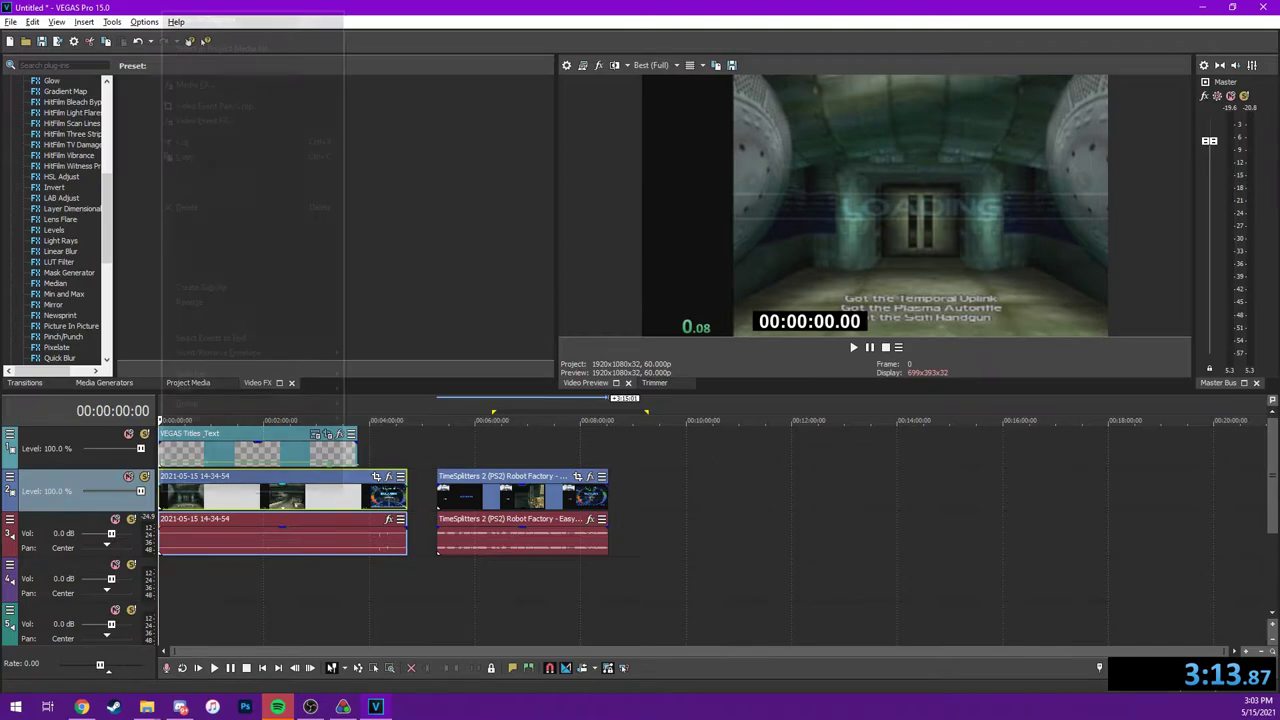
right_click(250, 495)
In Pan/Crop, shrink the first recording and shift it toward the left of the frame
left_click(215, 106)
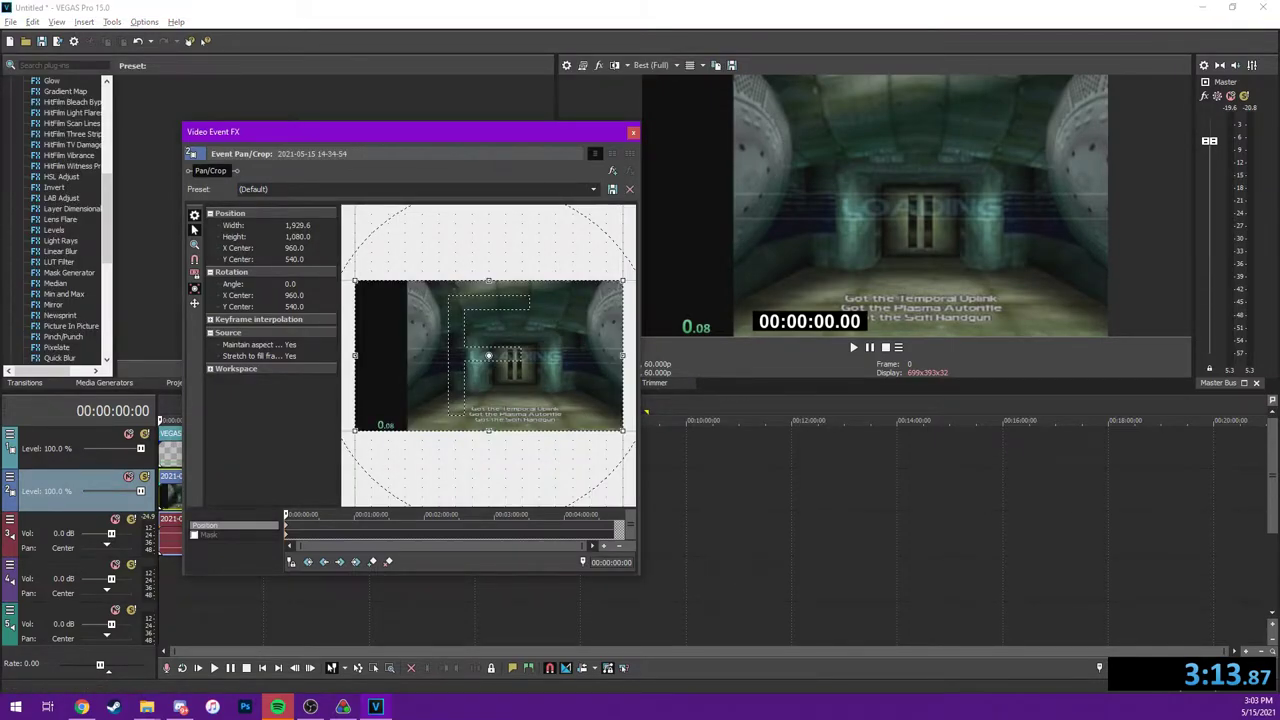
left_click_drag(623, 282, 630, 236)
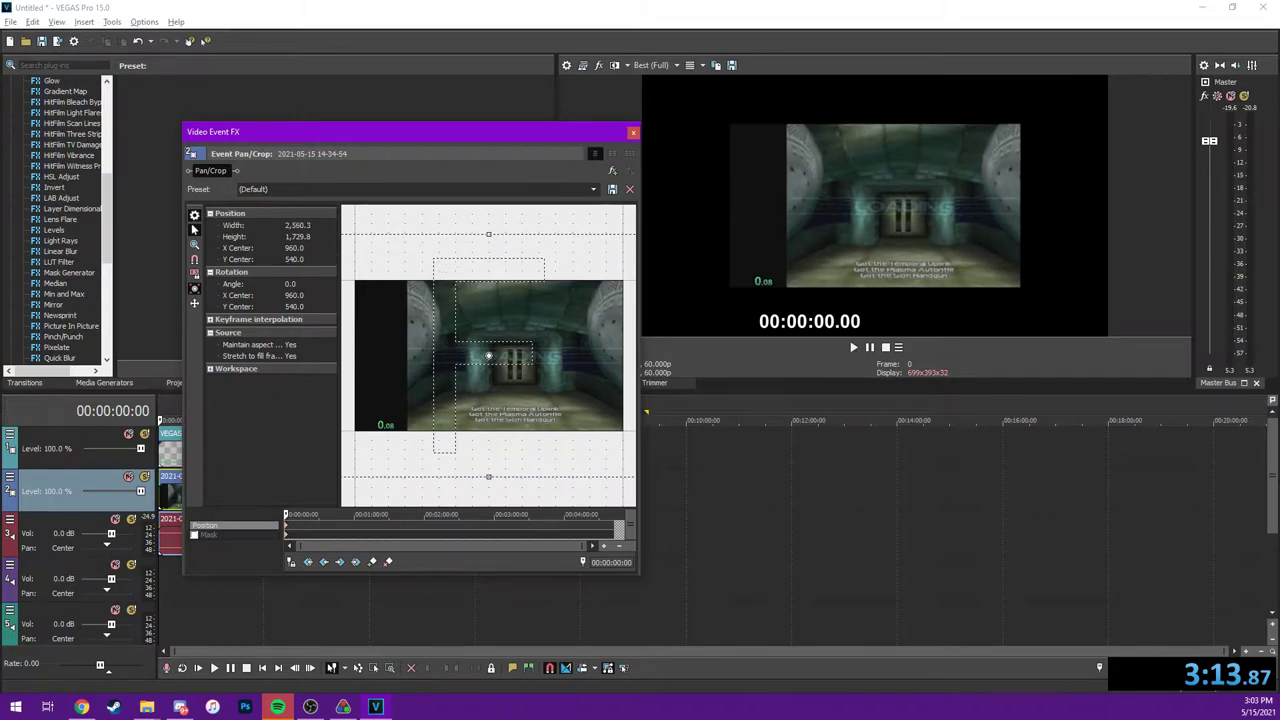
scroll(488, 355, "down", 3)
scroll(488, 355, "up", 1)
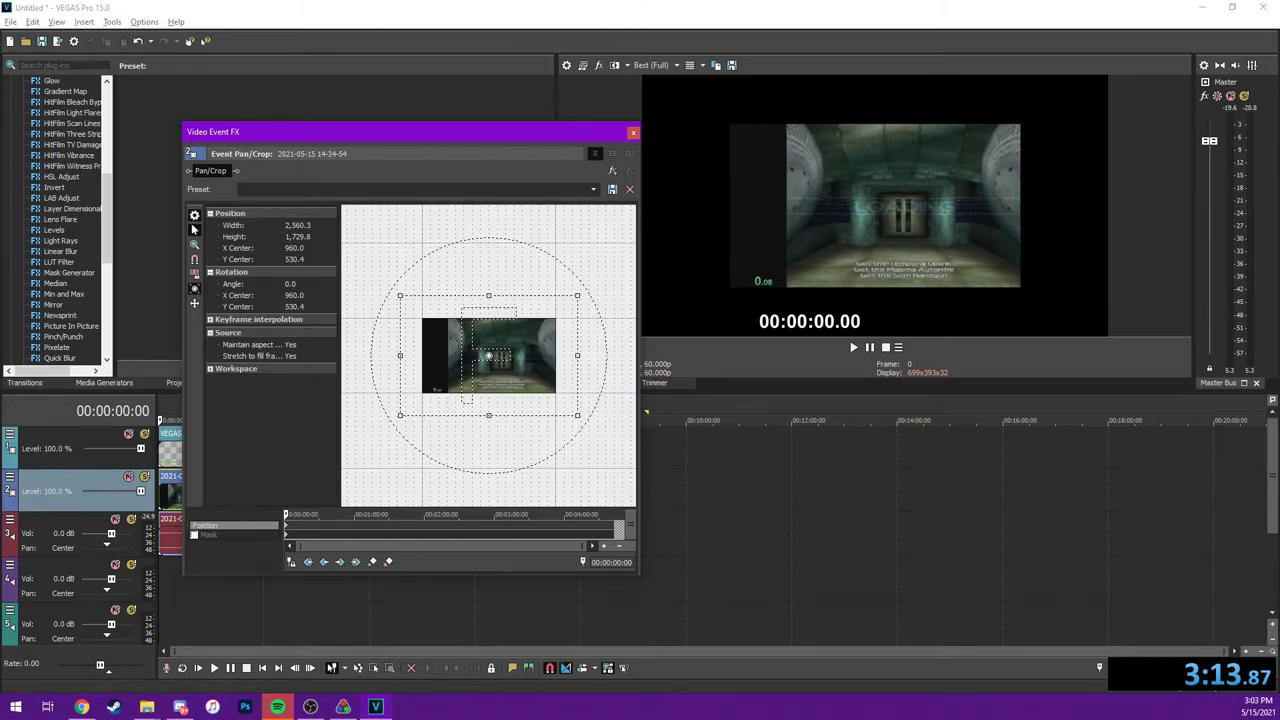
left_click_drag(488, 355, 537, 353)
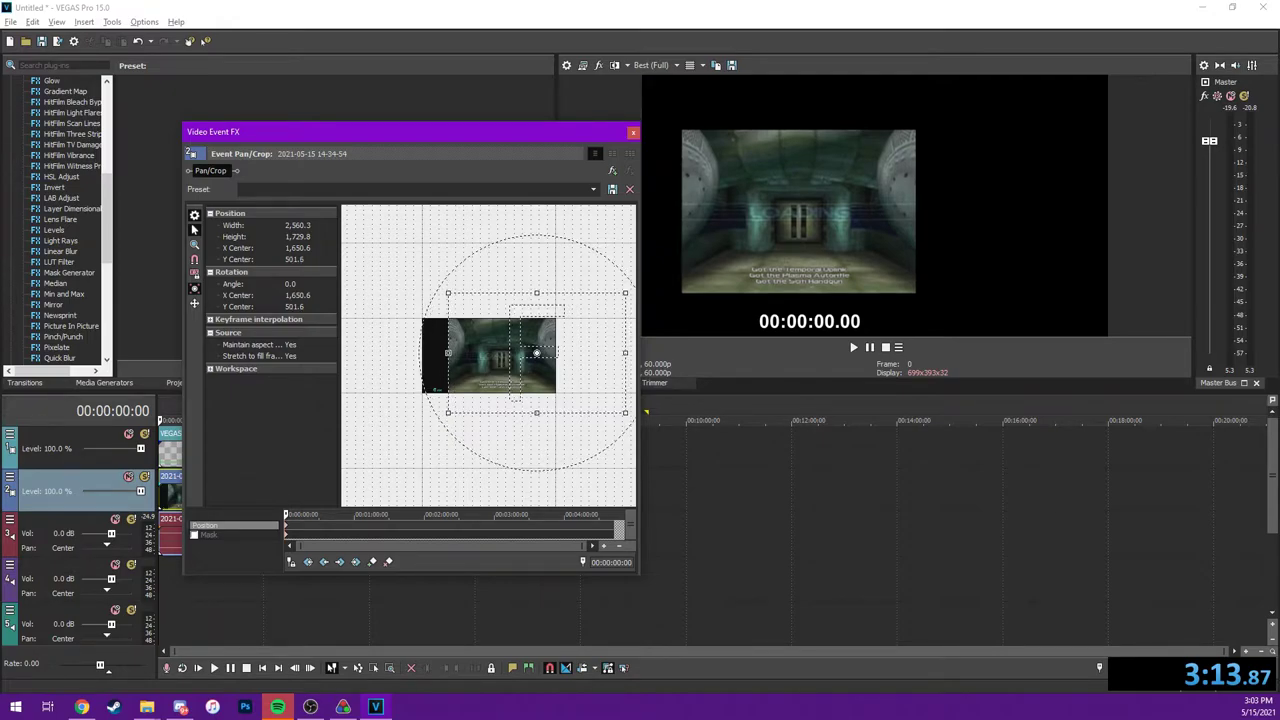
Set Maintain aspect ratio to No for the first recording
left_click(310, 344)
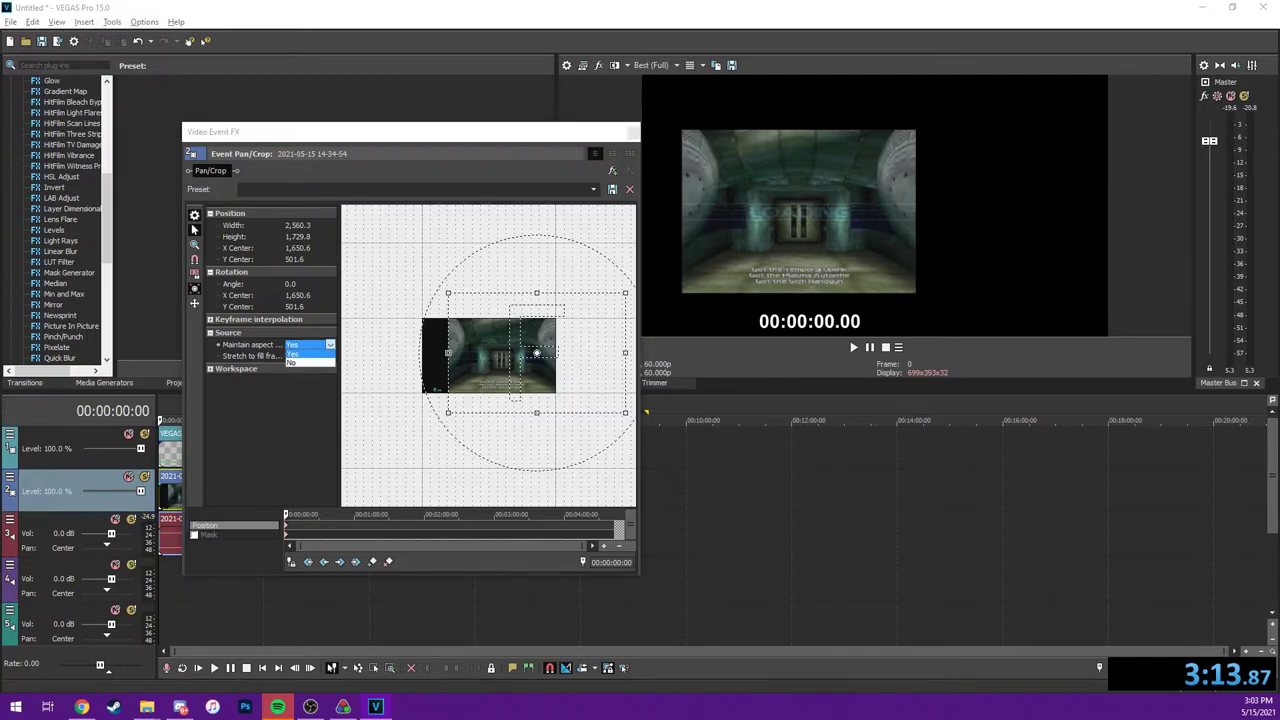
left_click(291, 362)
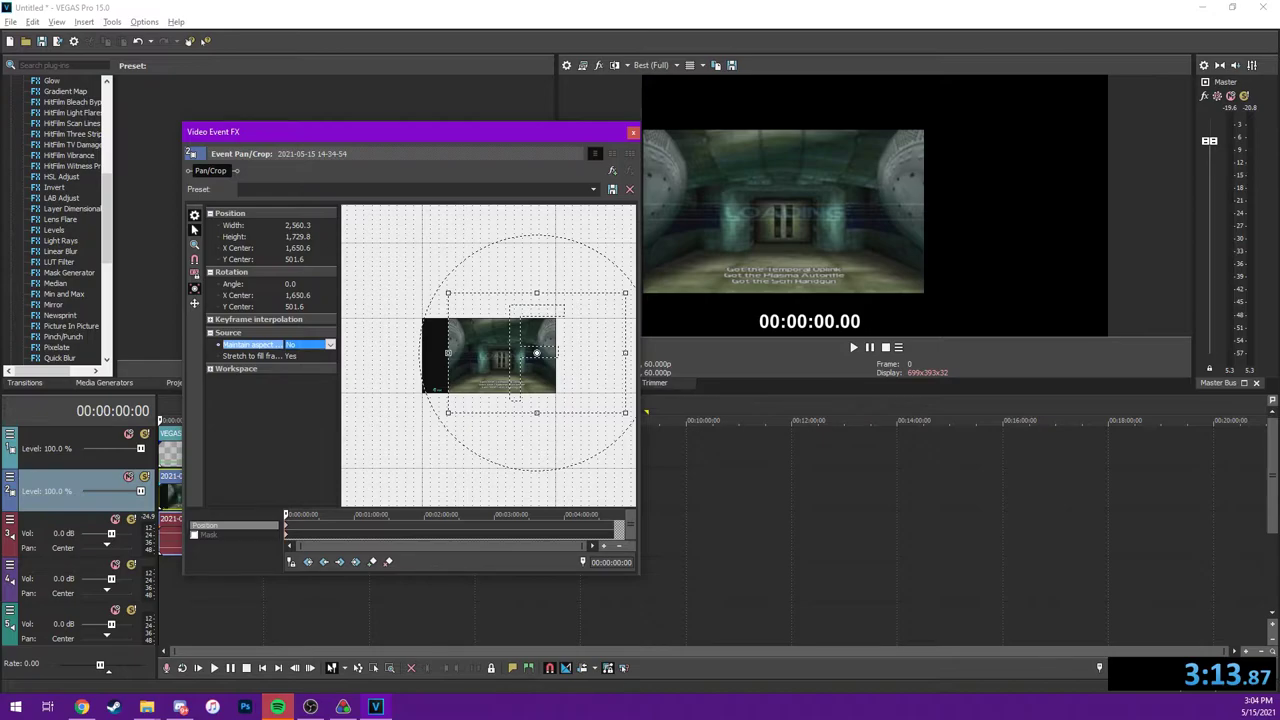
key("Escape")
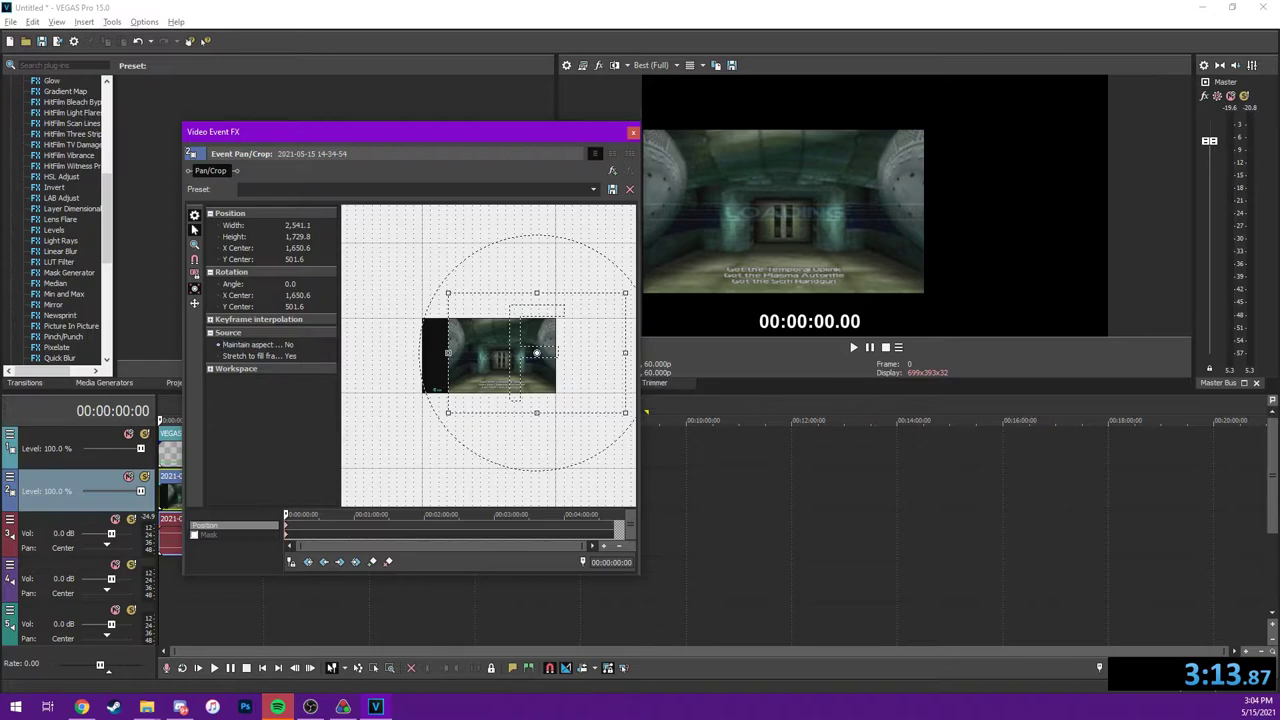
Adjust the first recording's width, push it flush left, and close Pan/Crop
left_click_drag(540, 352, 537, 352)
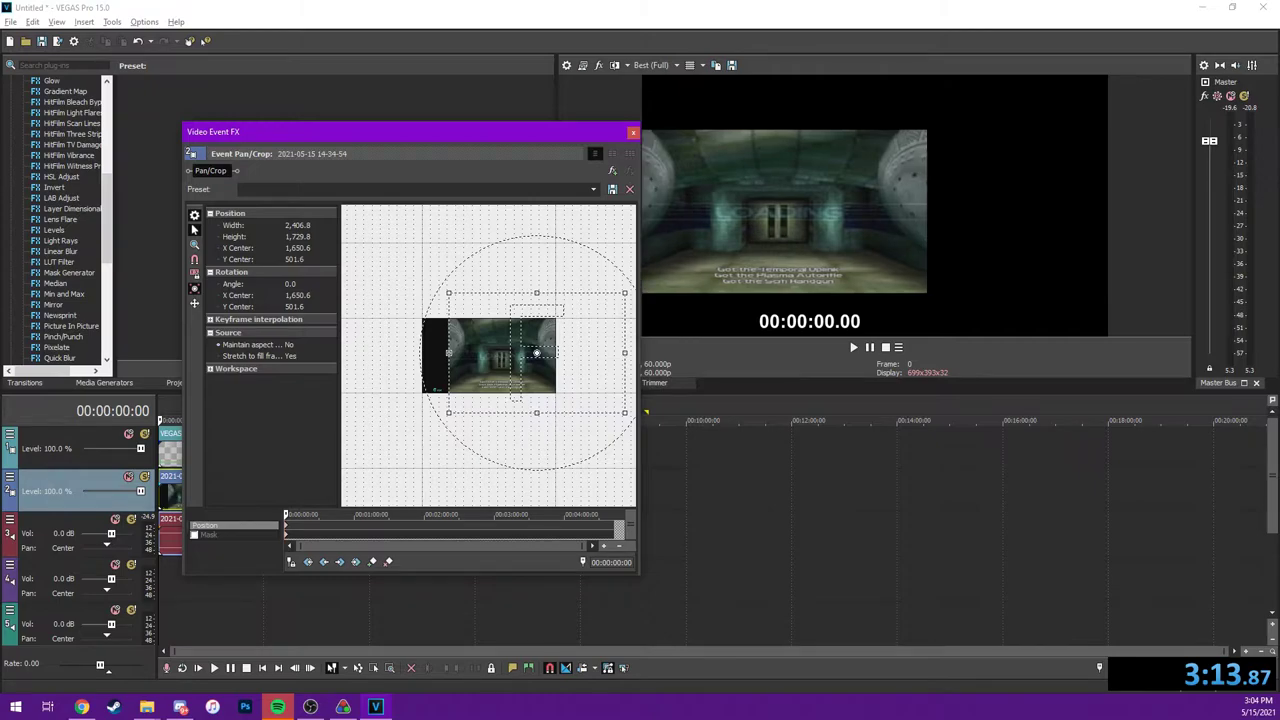
left_click_drag(448, 352, 435, 352)
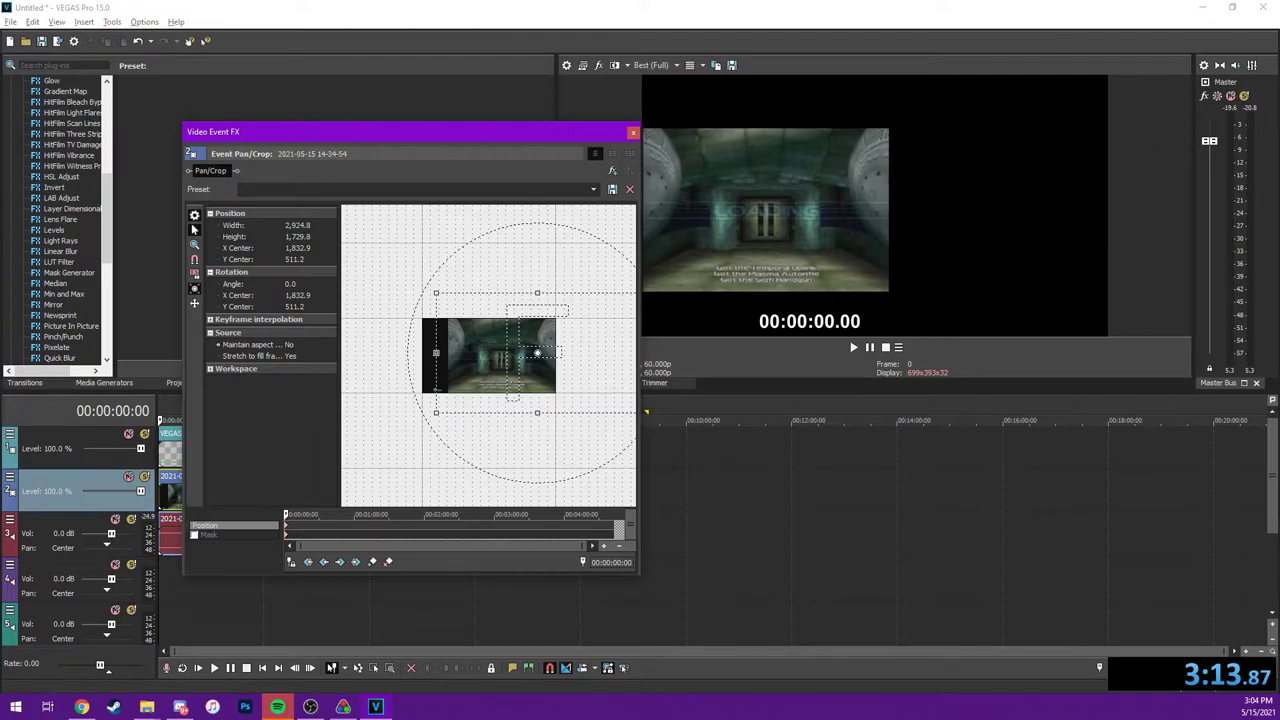
left_click_drag(537, 352, 551, 354)
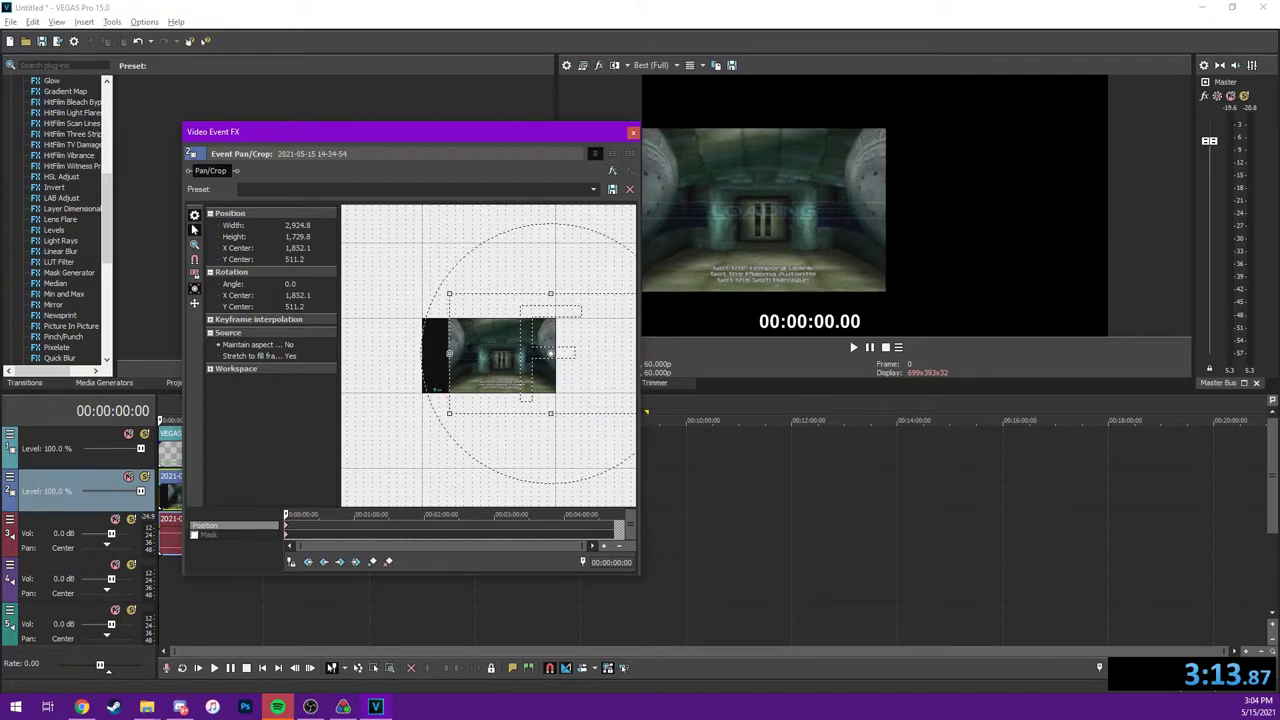
left_click(633, 131)
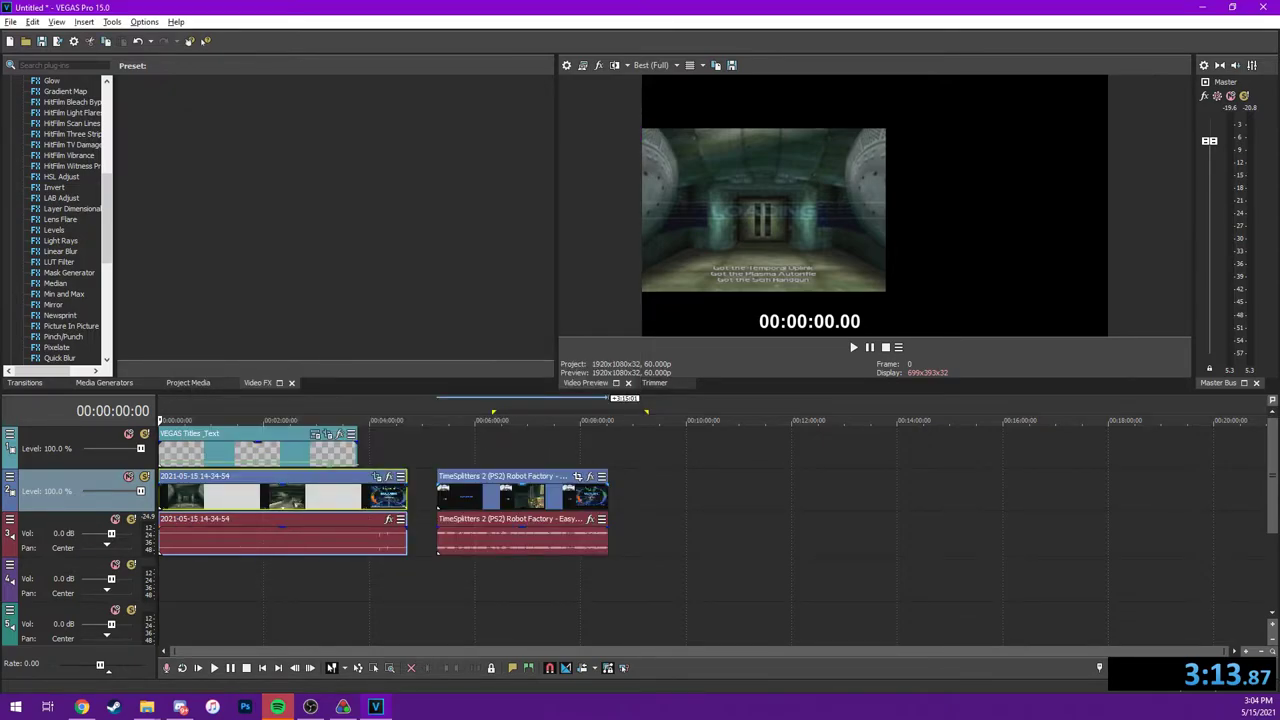
Insert a new empty video track
left_click(621, 490)
right_click(621, 490)
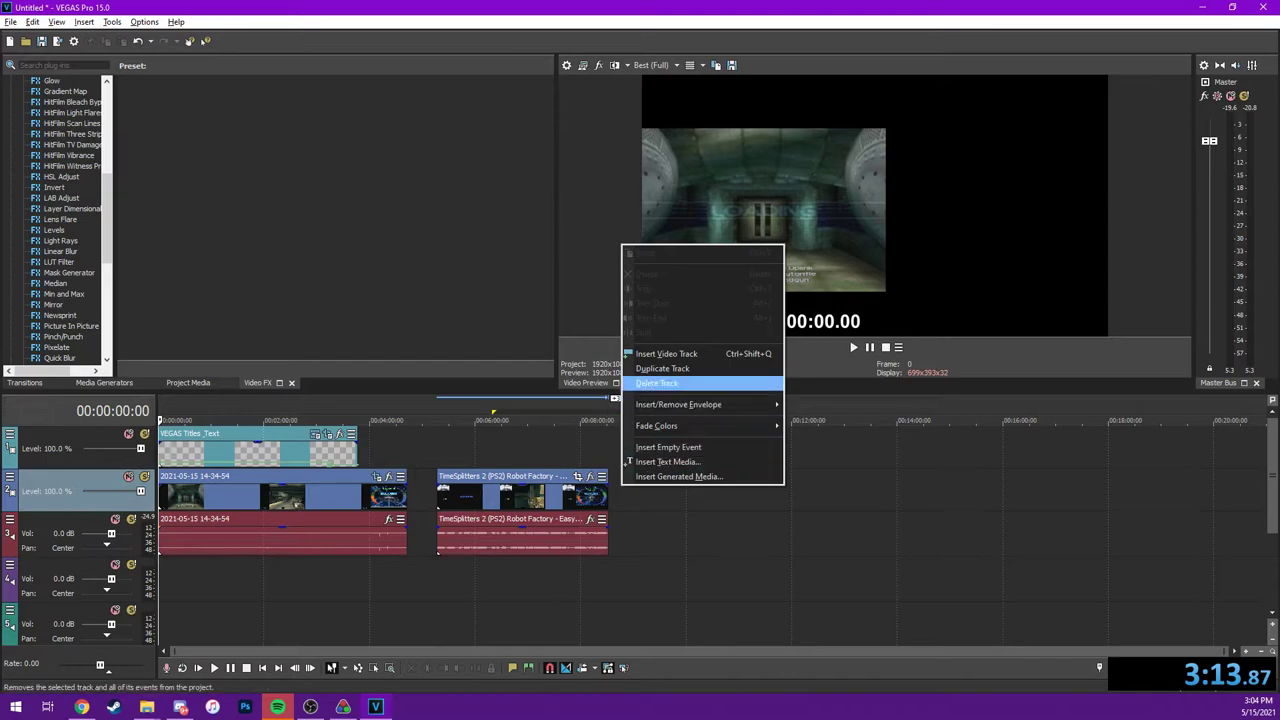
left_click(666, 354)
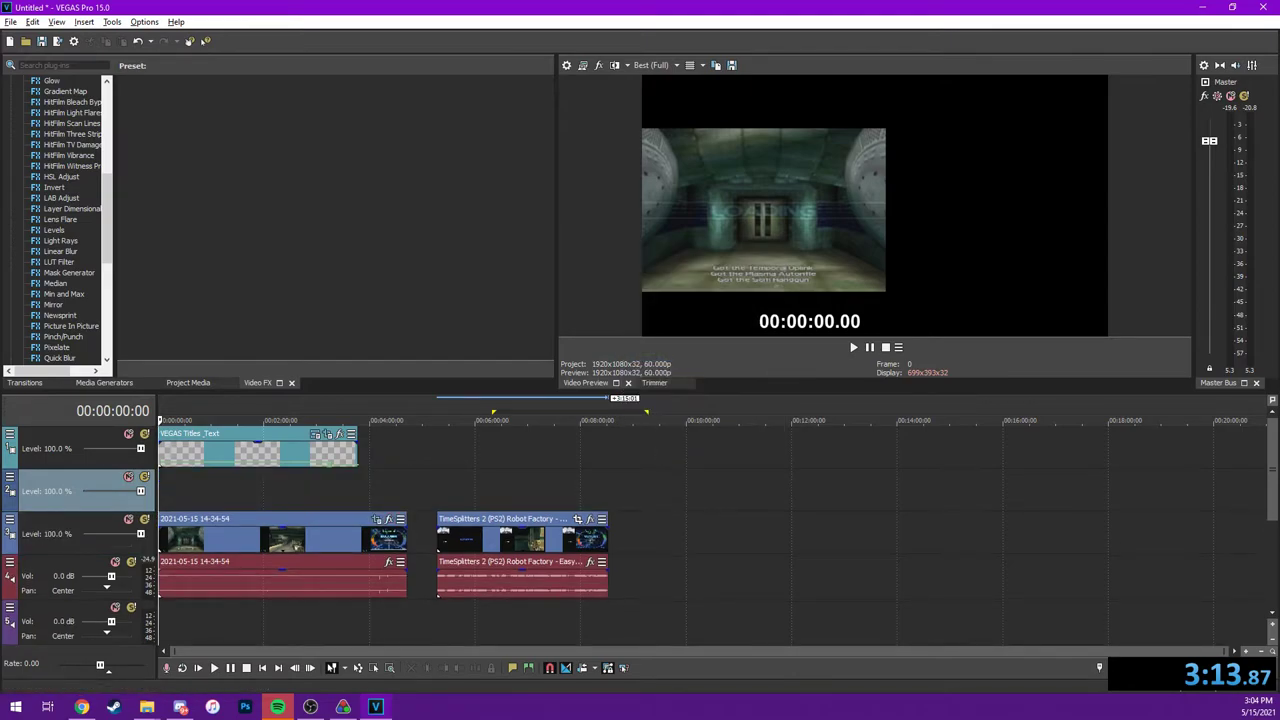
Move the second recording's video to the new track, audio to the bottom, both at 00:00:00
left_click_drag(426, 470, 607, 597)
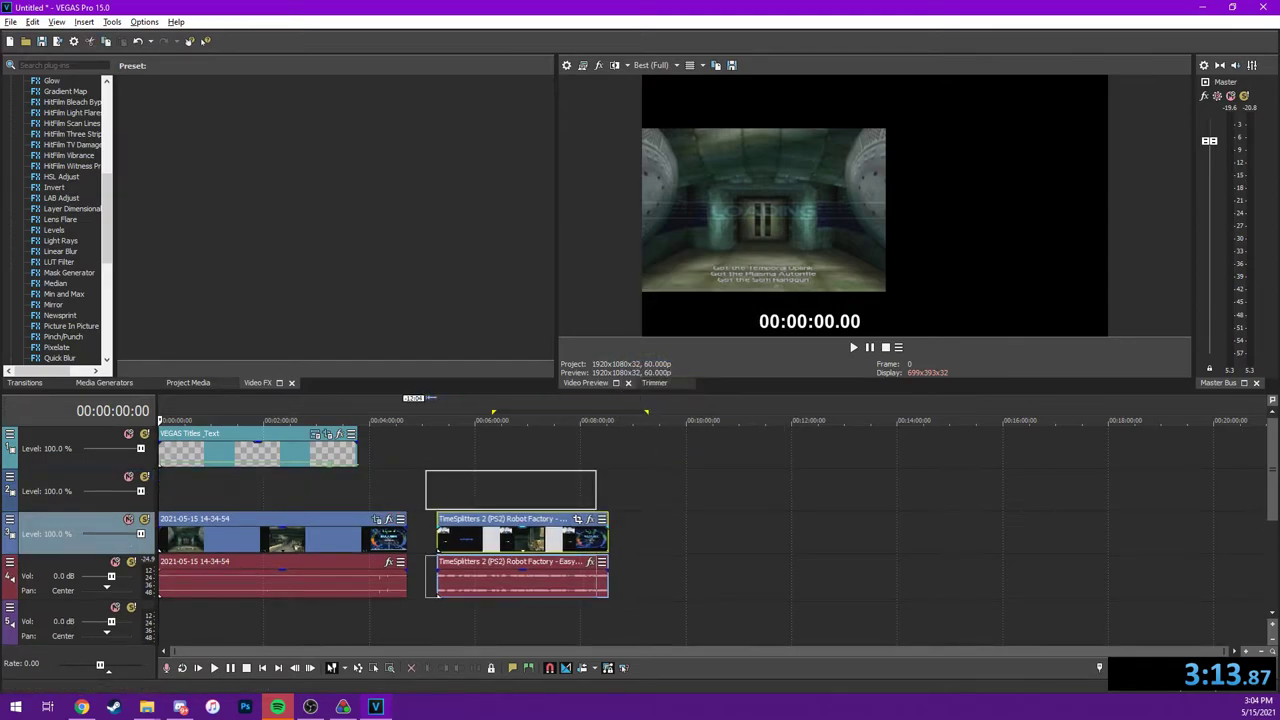
left_click_drag(520, 540, 508, 497)
left_click_drag(510, 578, 510, 622)
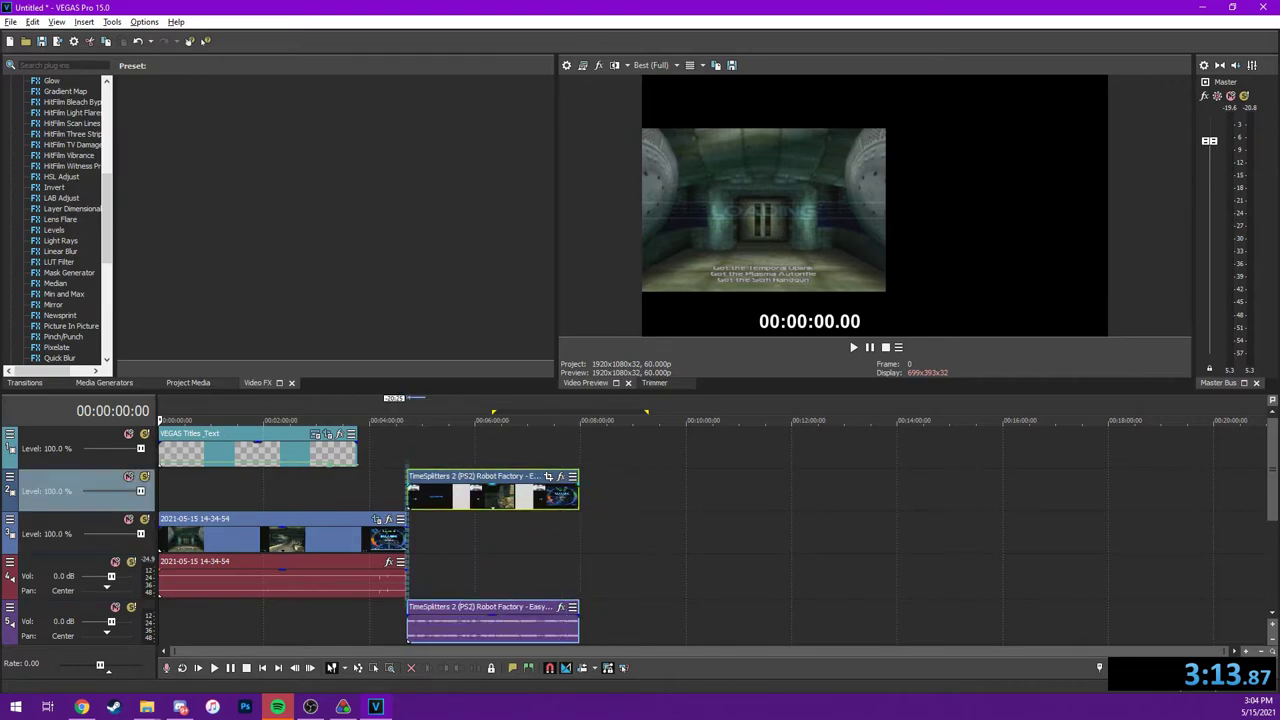
left_click_drag(510, 495, 245, 495)
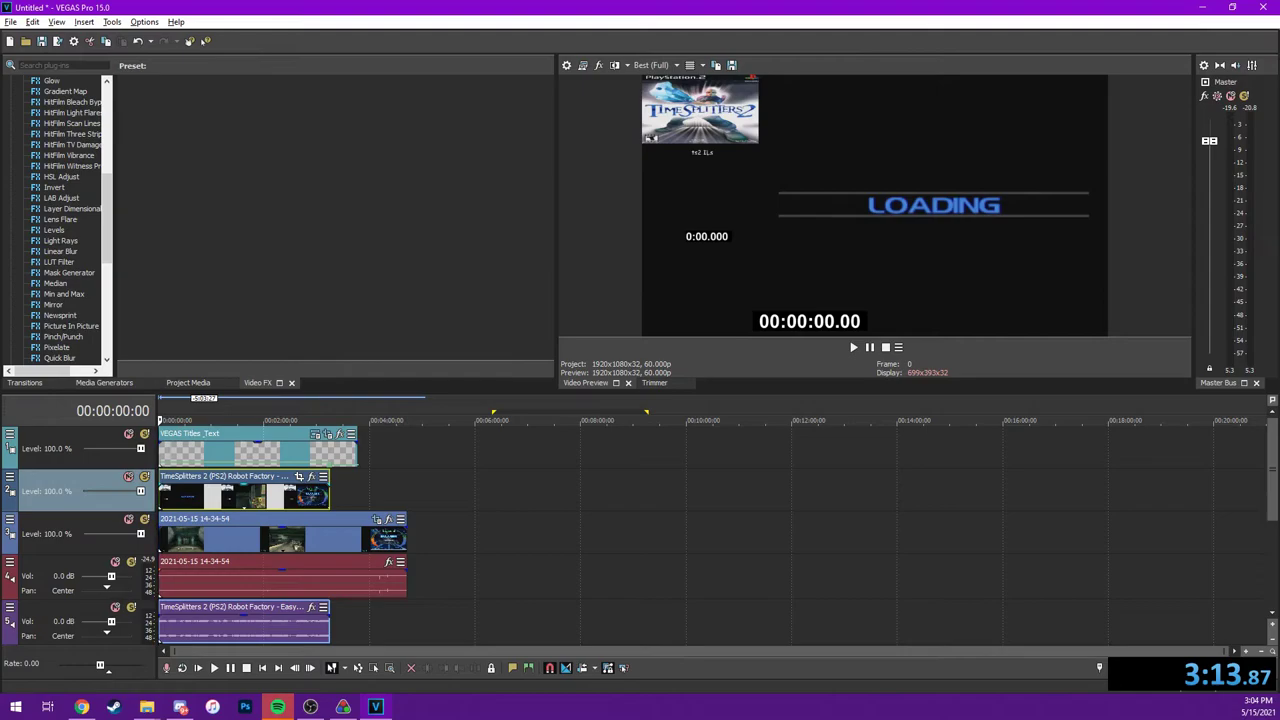
key("Up")
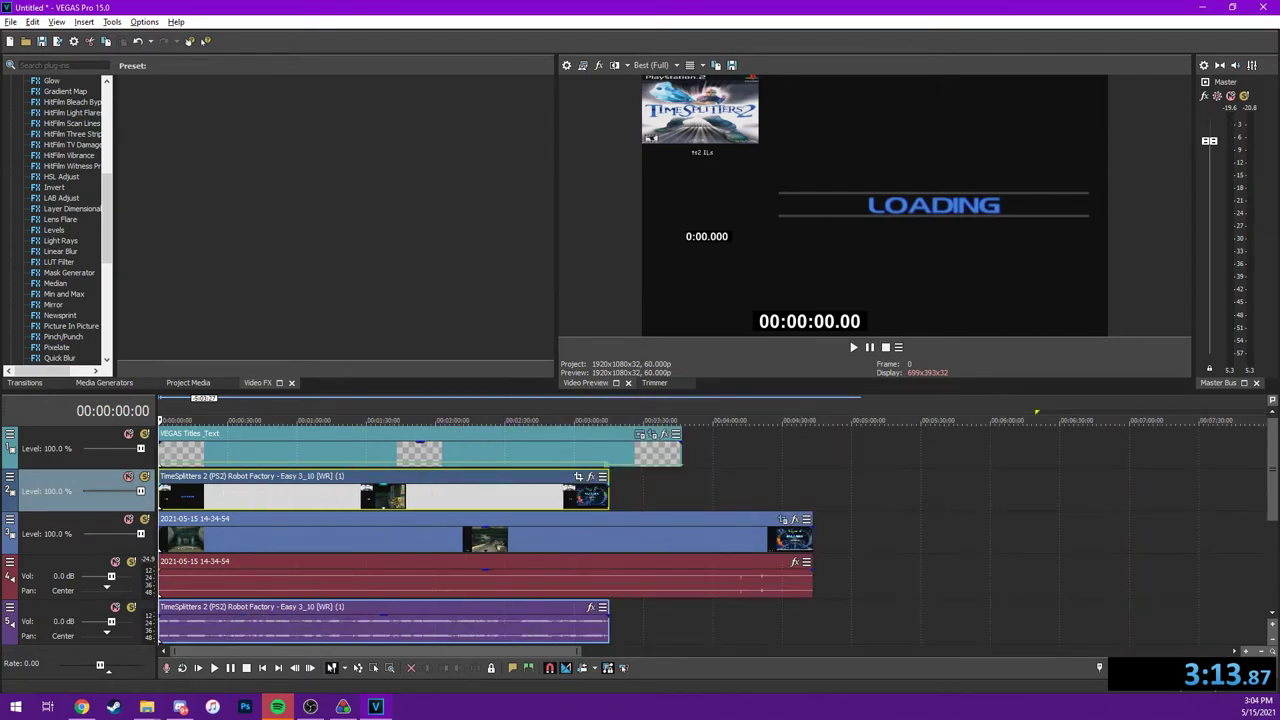
right_click(166, 490)
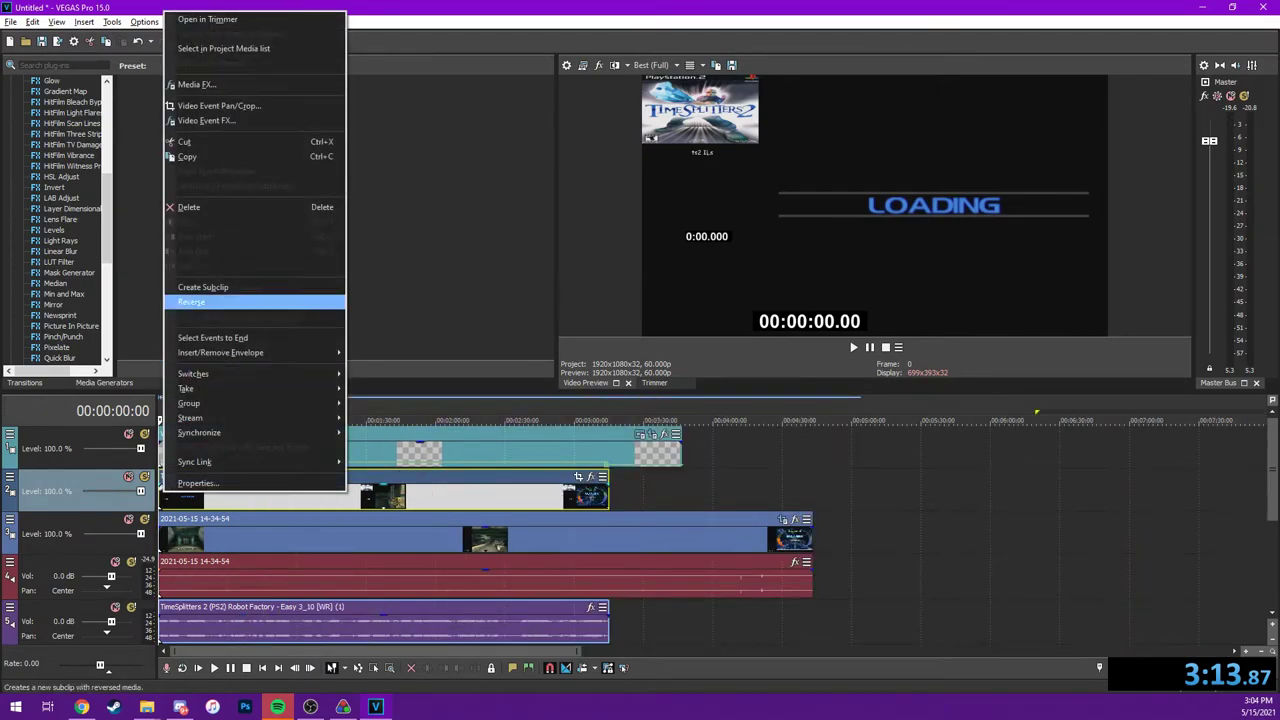
Shift the Robot Factory clip sideways and set Maintain aspect ratio to No
left_click(217, 105)
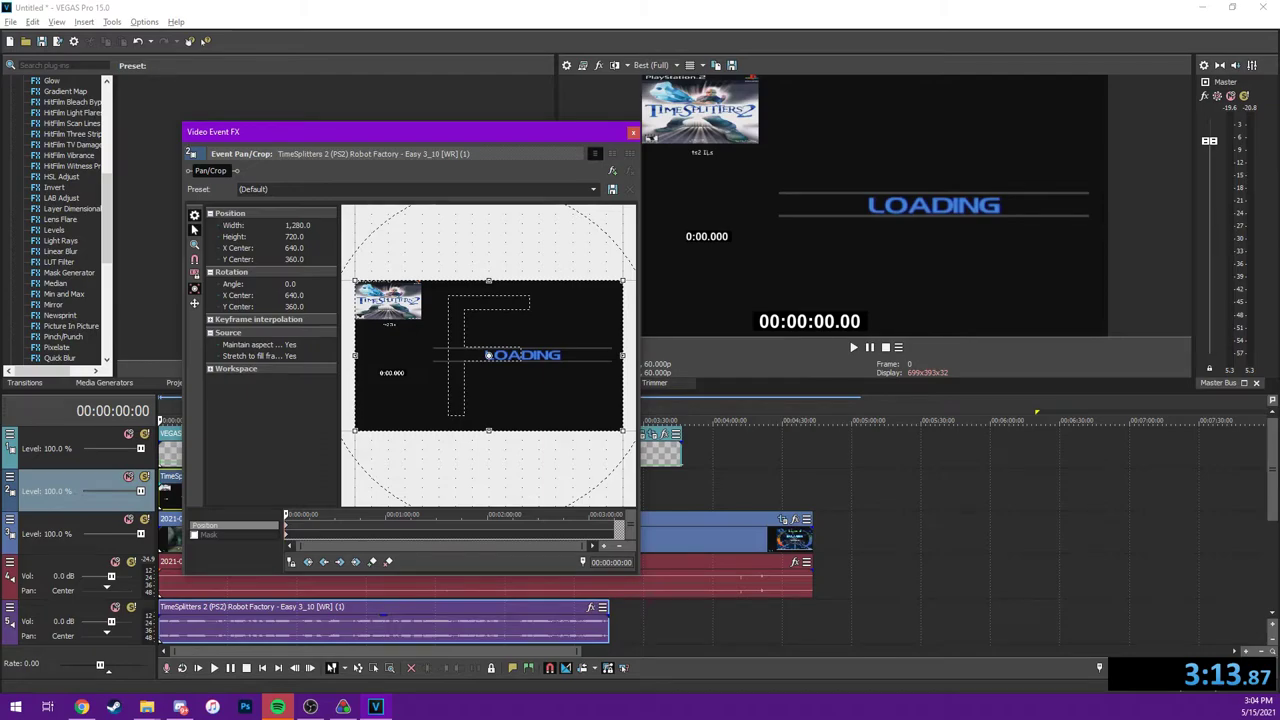
scroll(488, 355, "down", 3)
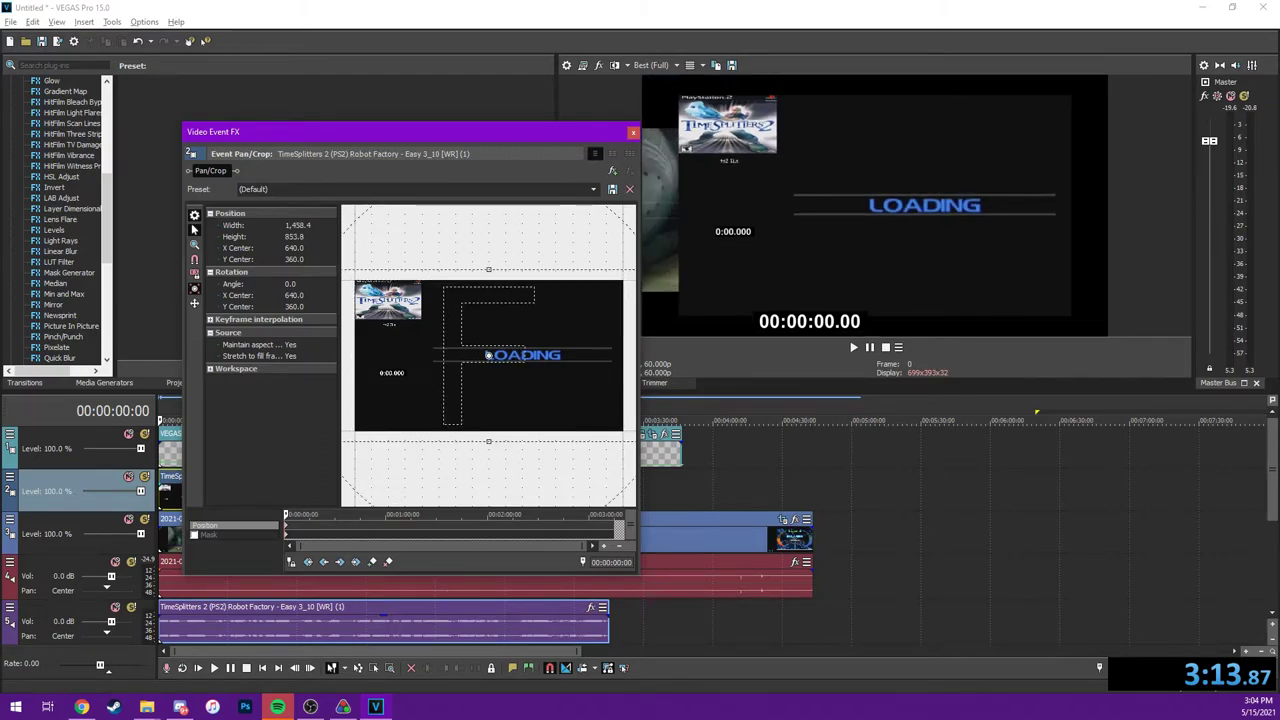
scroll(488, 355, "down", 2)
scroll(488, 355, "down", 2)
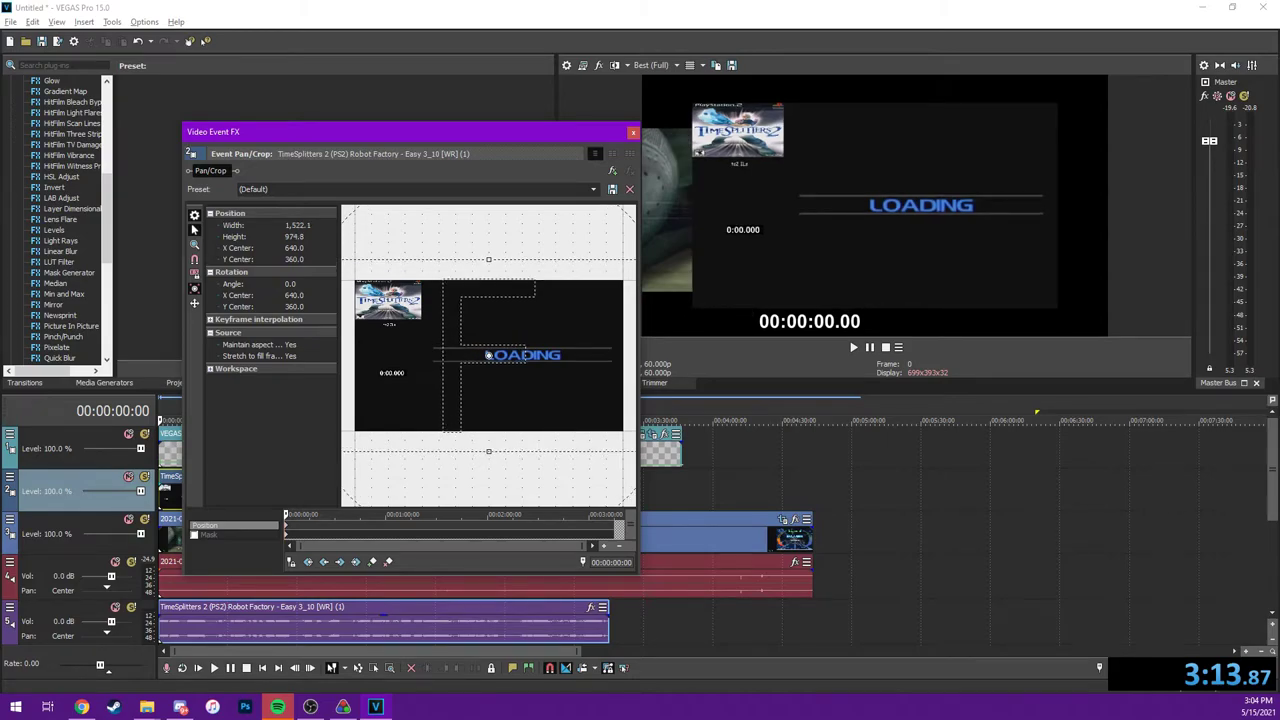
scroll(488, 355, "down", 2)
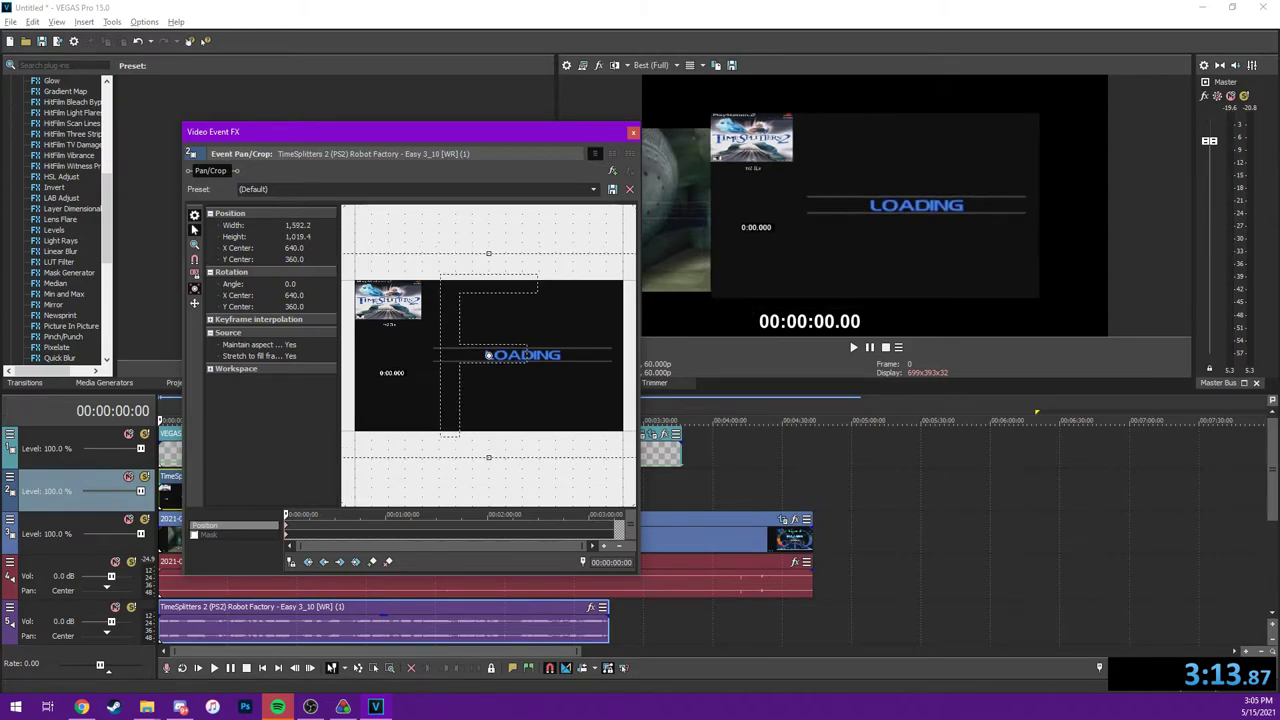
scroll(488, 355, "down", 2)
scroll(488, 355, "down", 1)
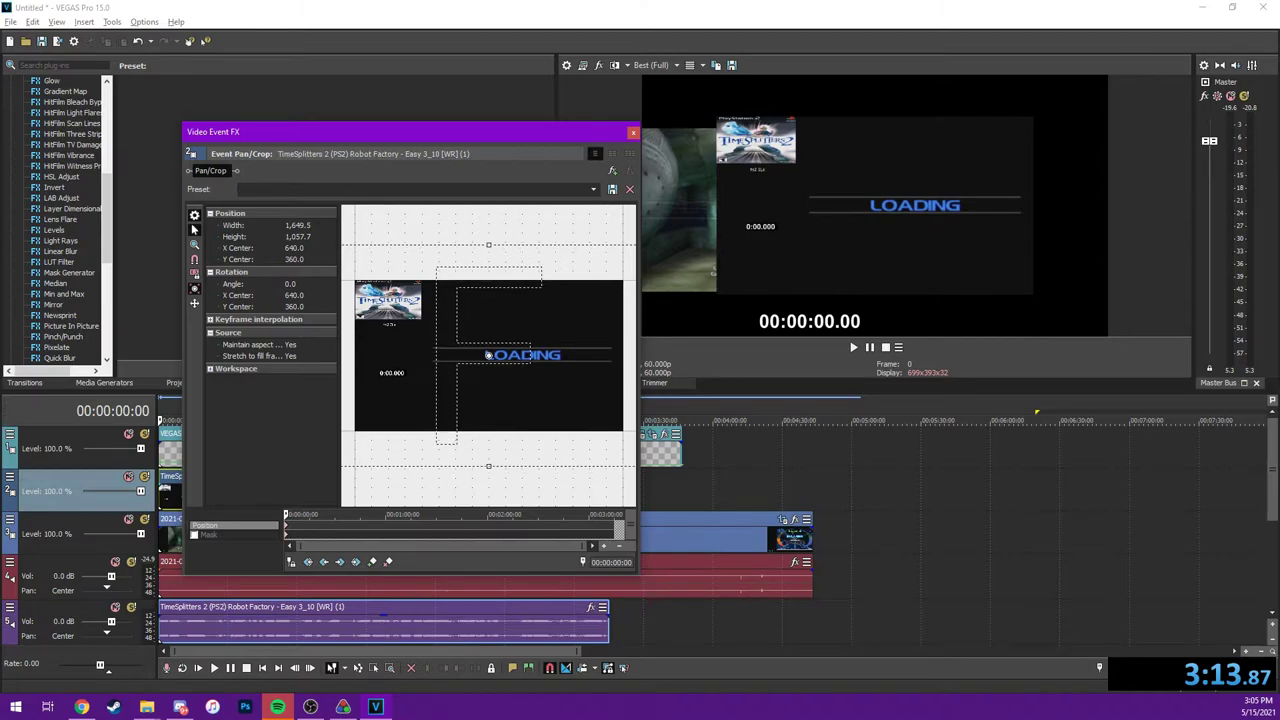
left_click_drag(488, 355, 424, 355)
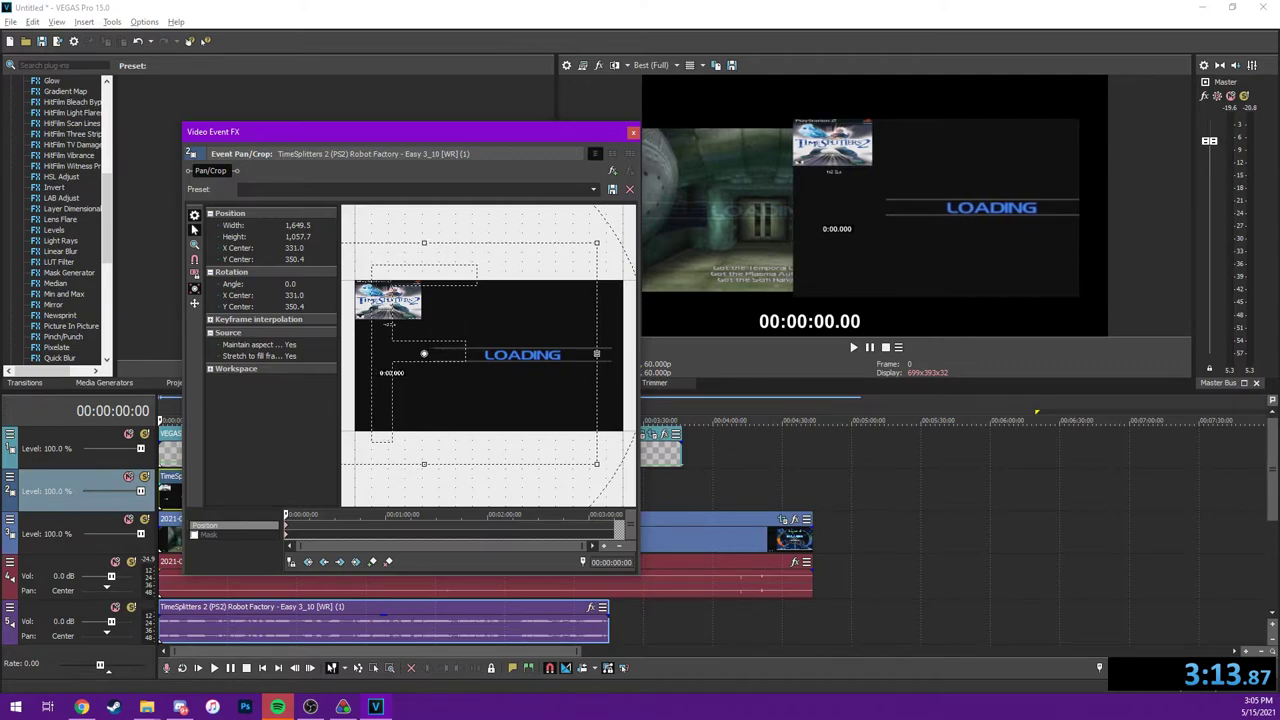
left_click(310, 344)
left_click(292, 361)
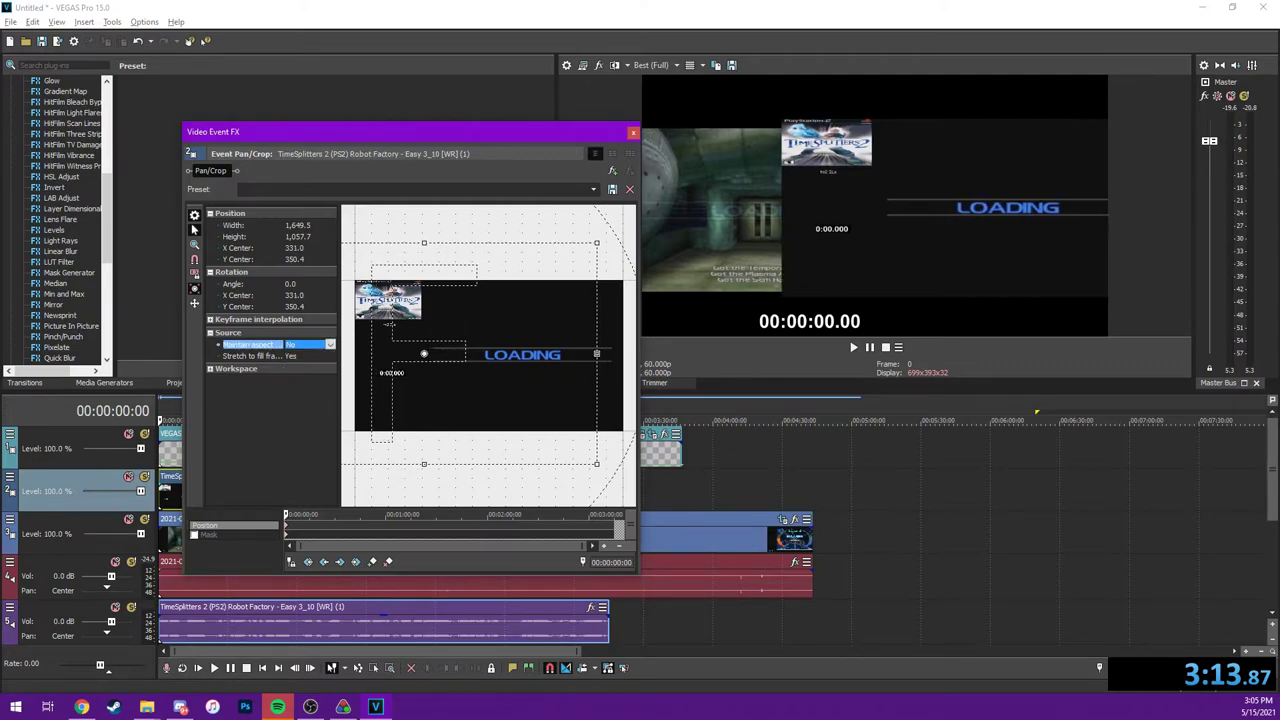
scroll(488, 355, "down", 3)
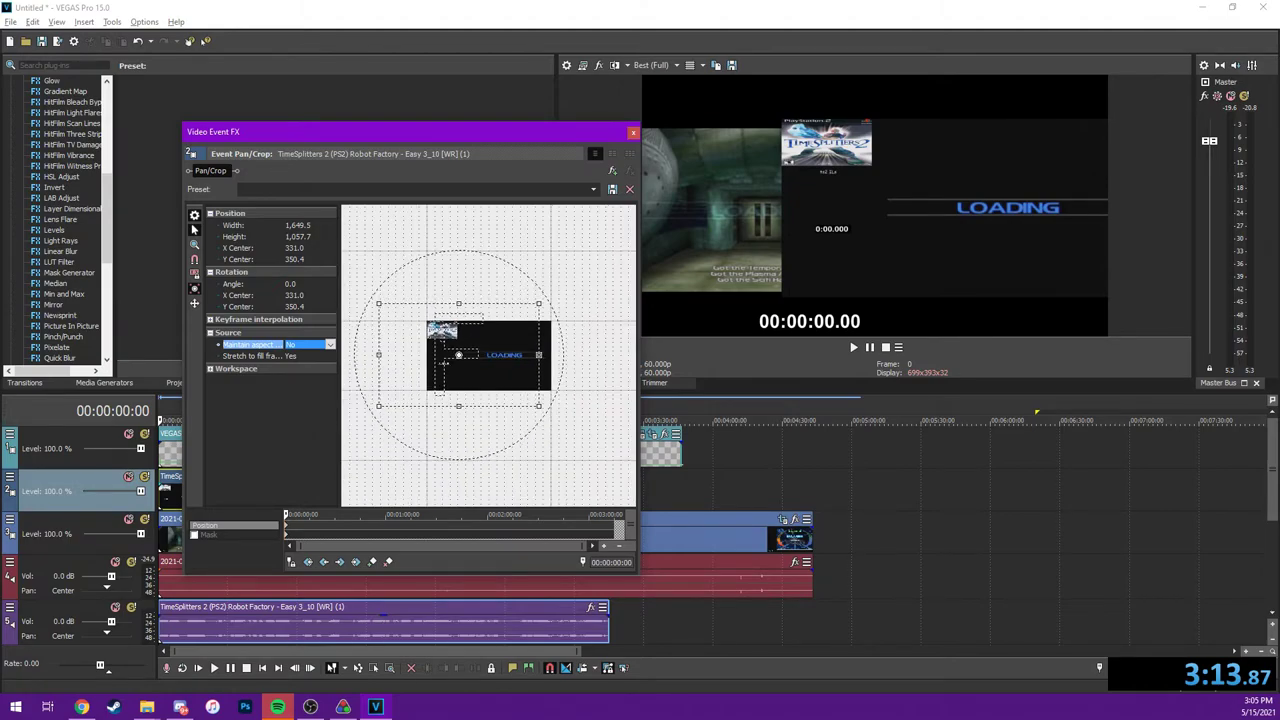
left_click(488, 355)
Resize the Robot Factory framing area so the clip appears smaller, then close Pan/Crop
left_click_drag(538, 303, 539, 300)
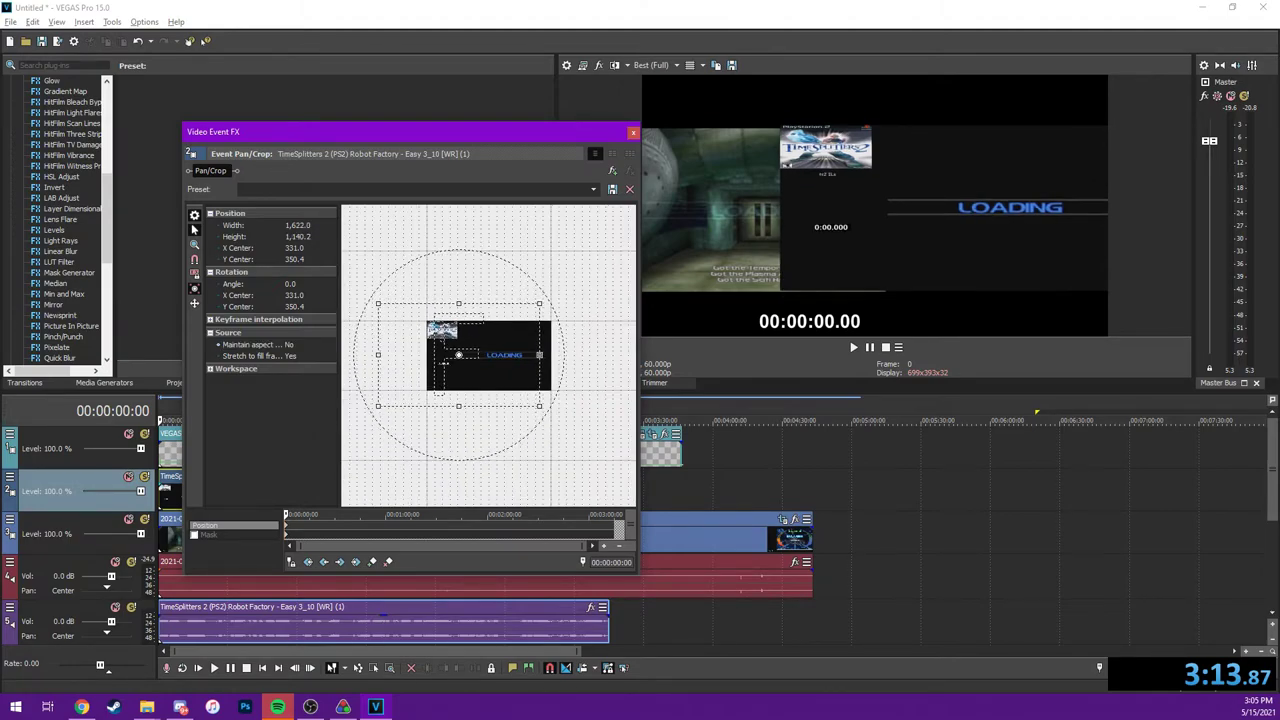
left_click_drag(539, 355, 548, 355)
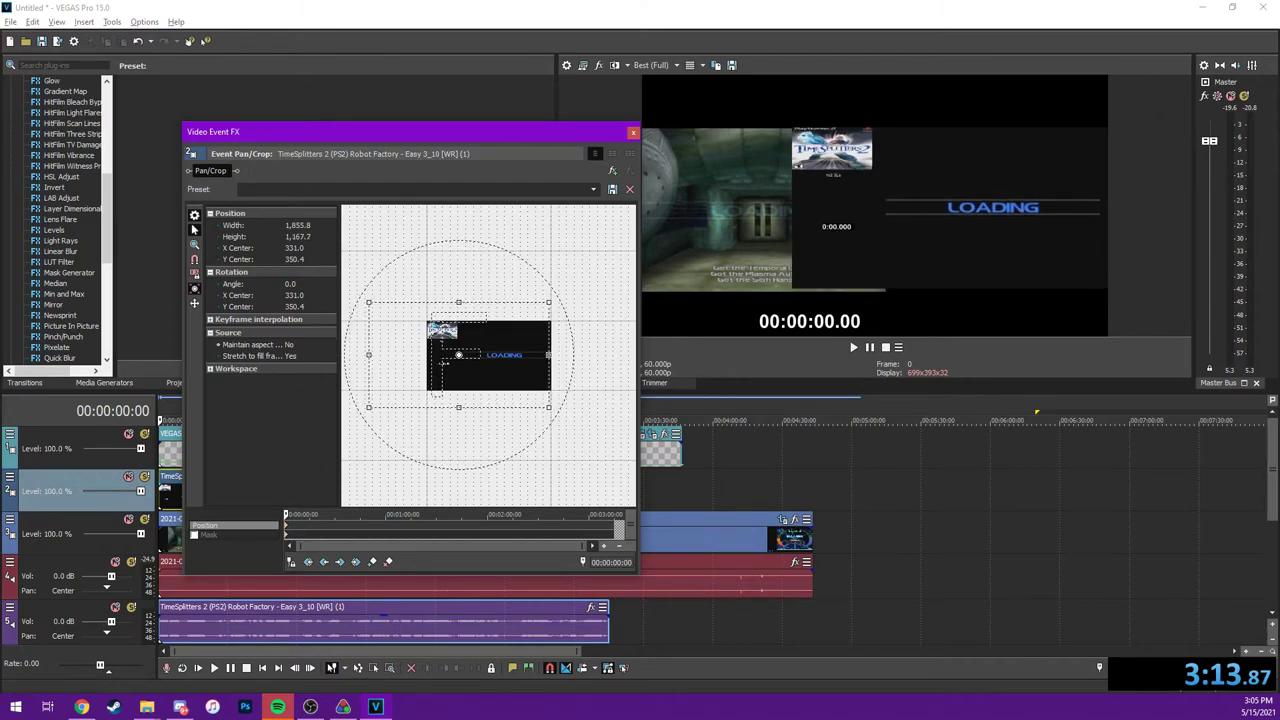
left_click_drag(458, 407, 458, 411)
left_click_drag(548, 355, 548, 355)
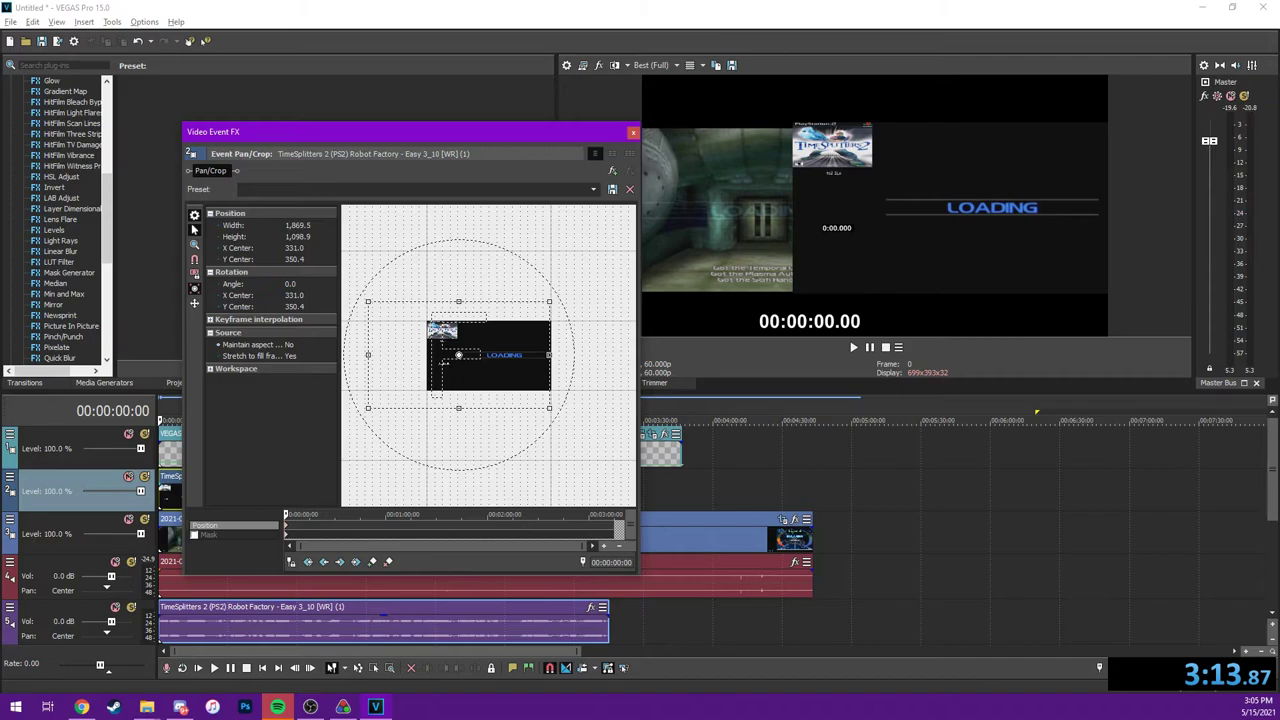
key("Escape")
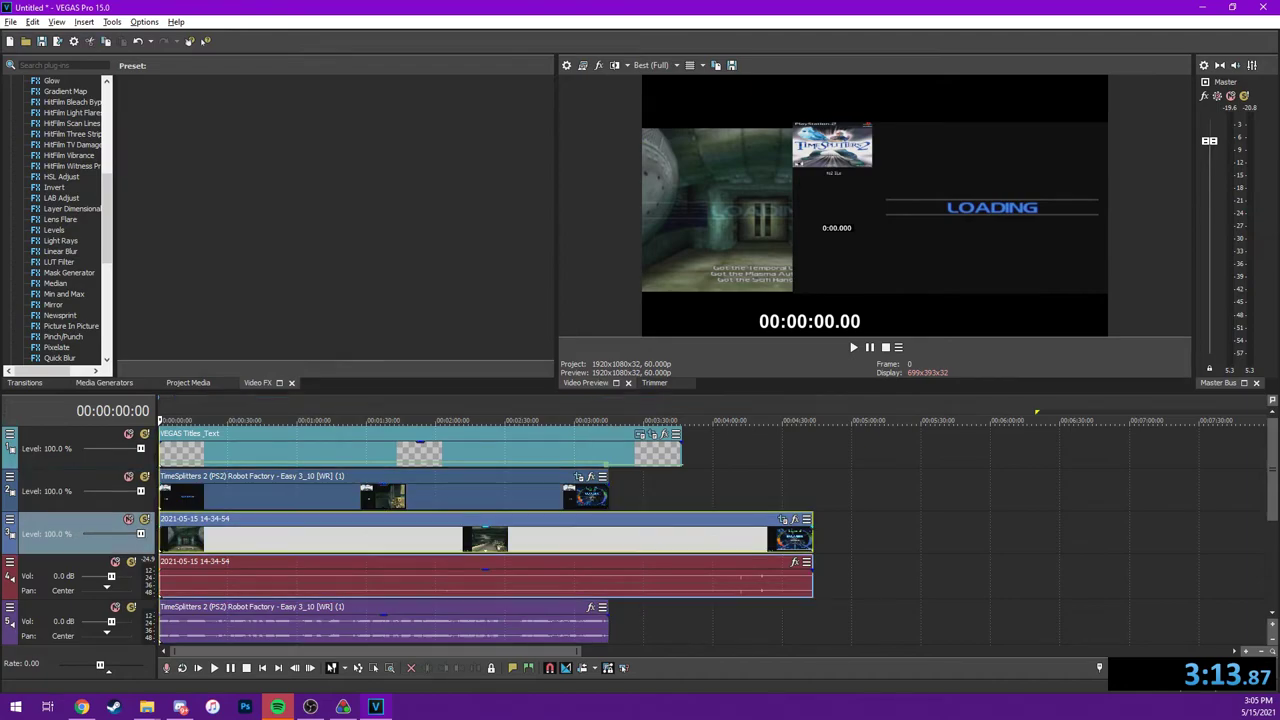
Move a clip up a track, undo it, and reopen Pan/Crop for Robot Factory
left_click_drag(650, 540, 650, 497)
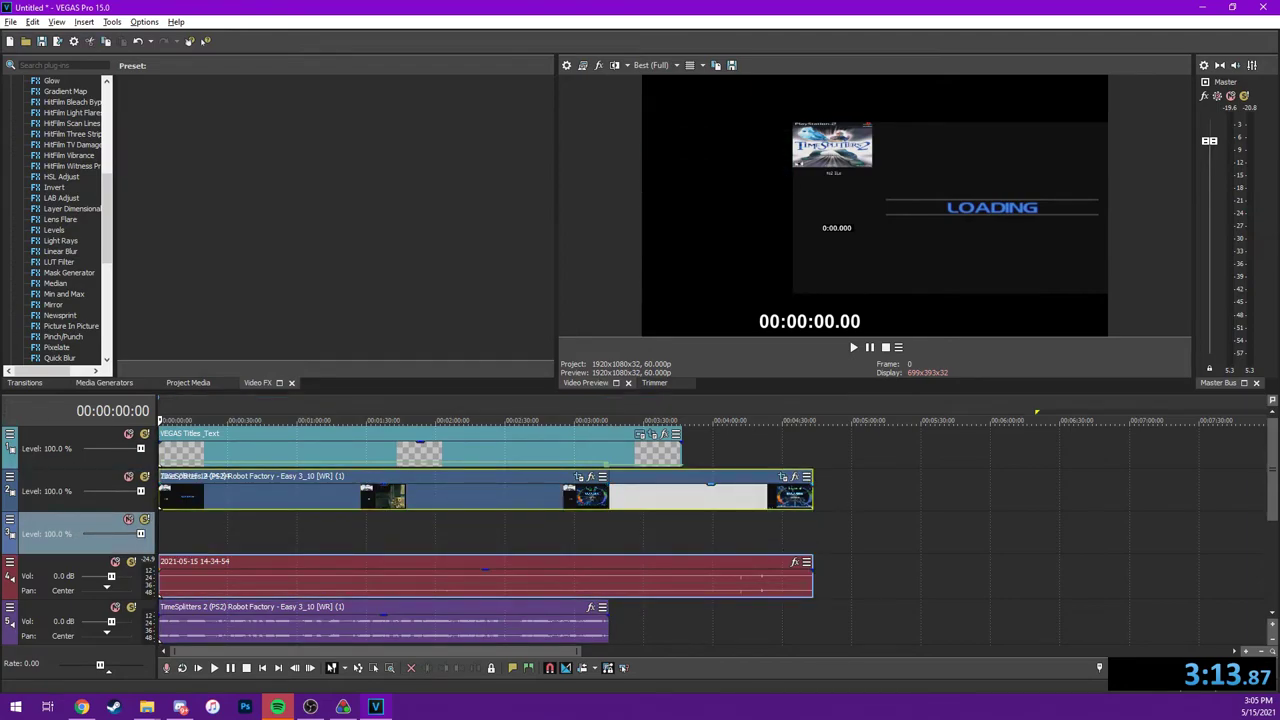
key("ctrl+z")
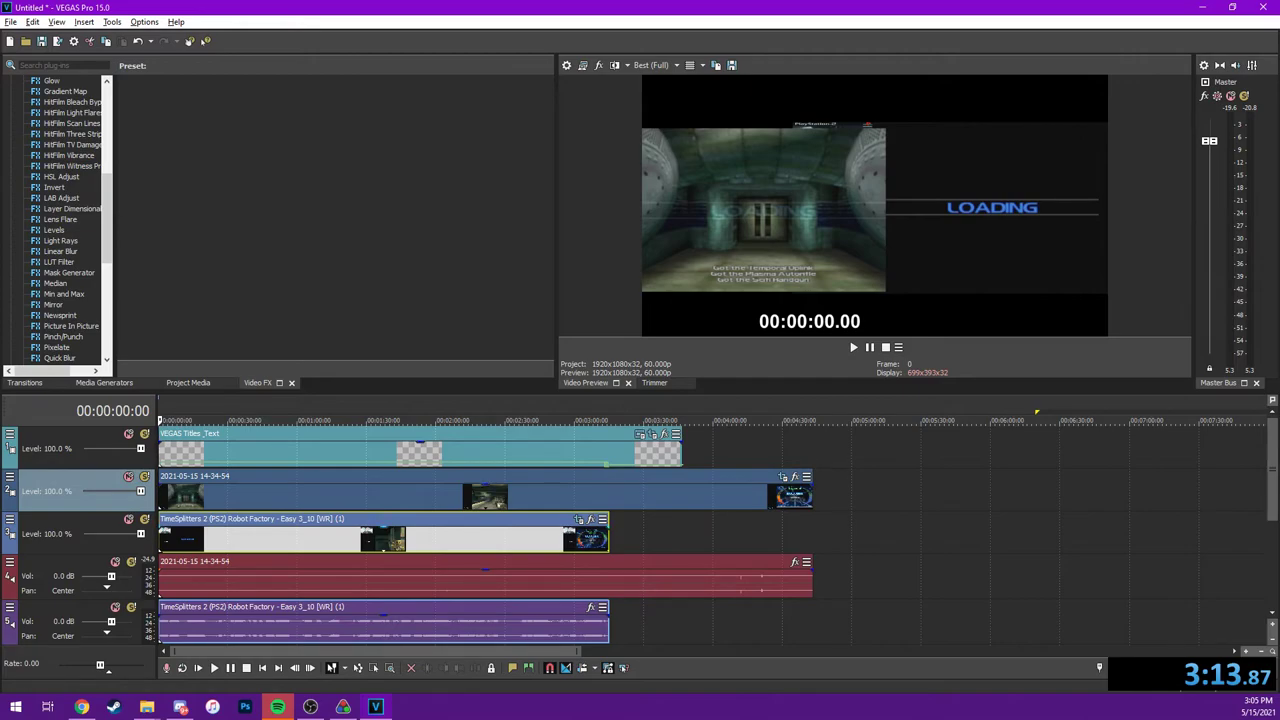
right_click(162, 534)
left_click(250, 147)
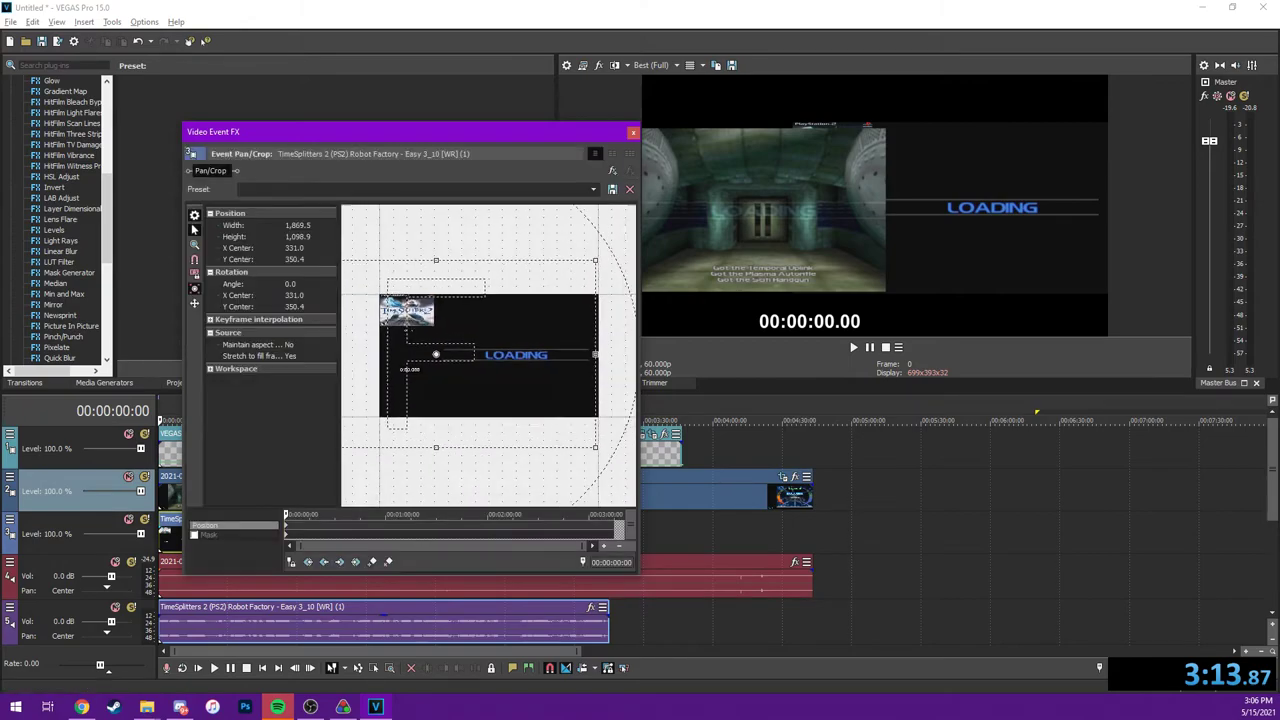
scroll(436, 354, "down", 3)
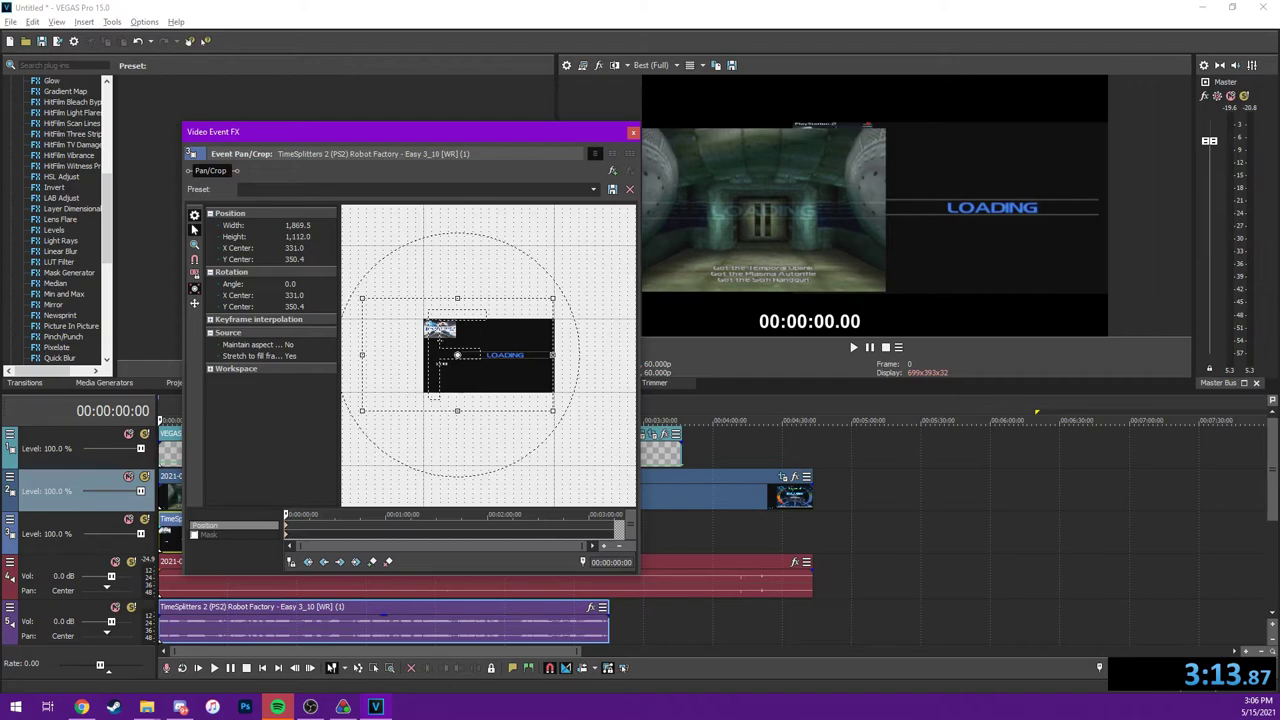
Enlarge the Robot Factory framing slightly, shift it to X Center 298.3, and close Pan/Crop
left_click_drag(556, 296, 554, 296)
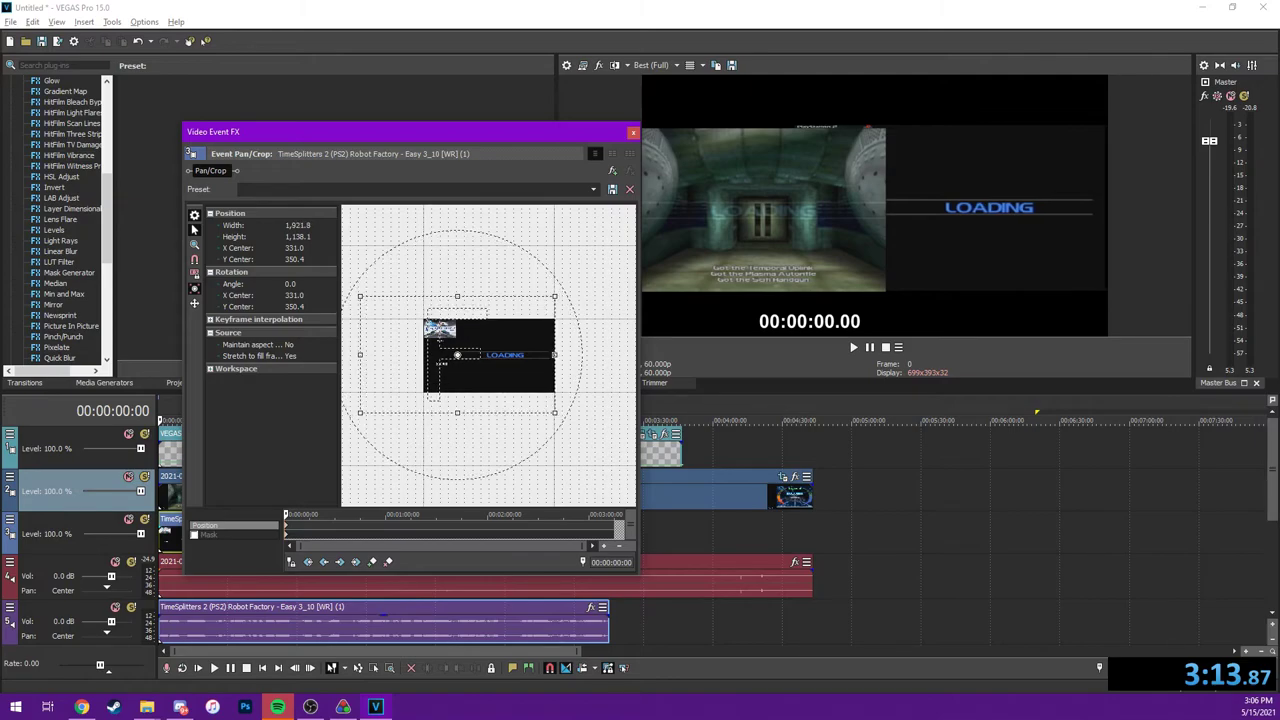
left_click_drag(554, 296, 556, 294)
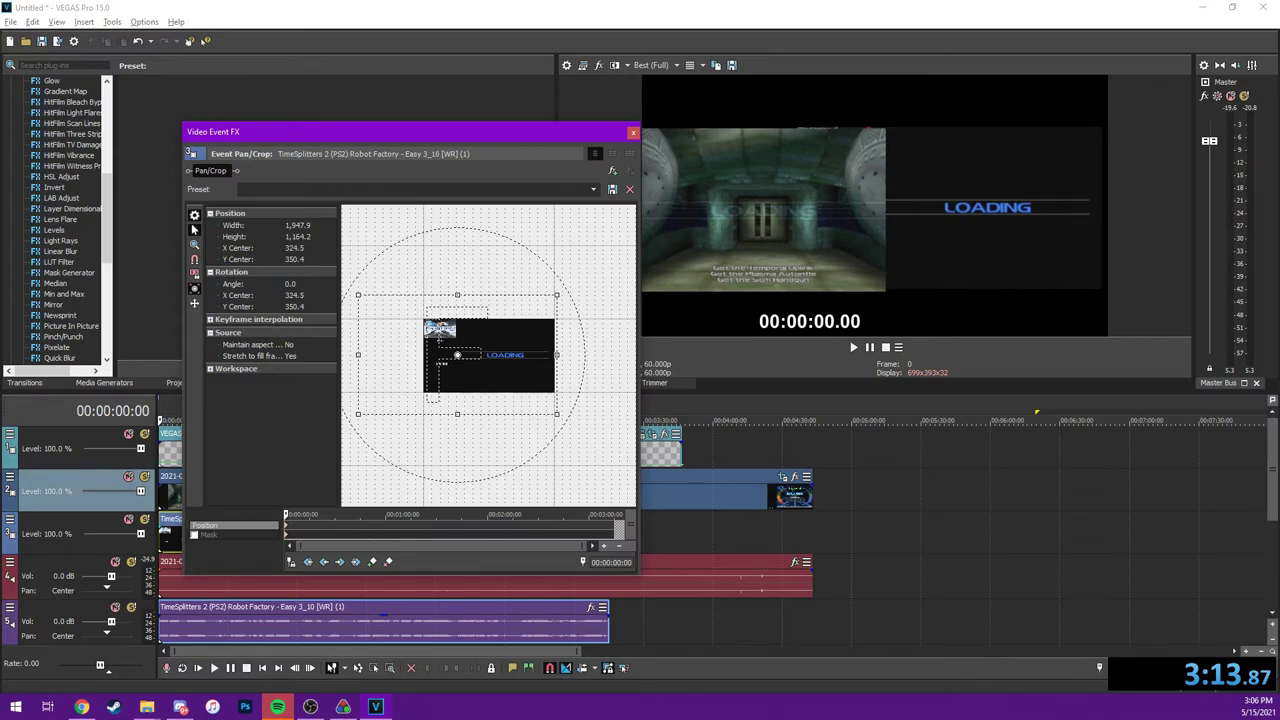
left_click_drag(458, 356, 456, 356)
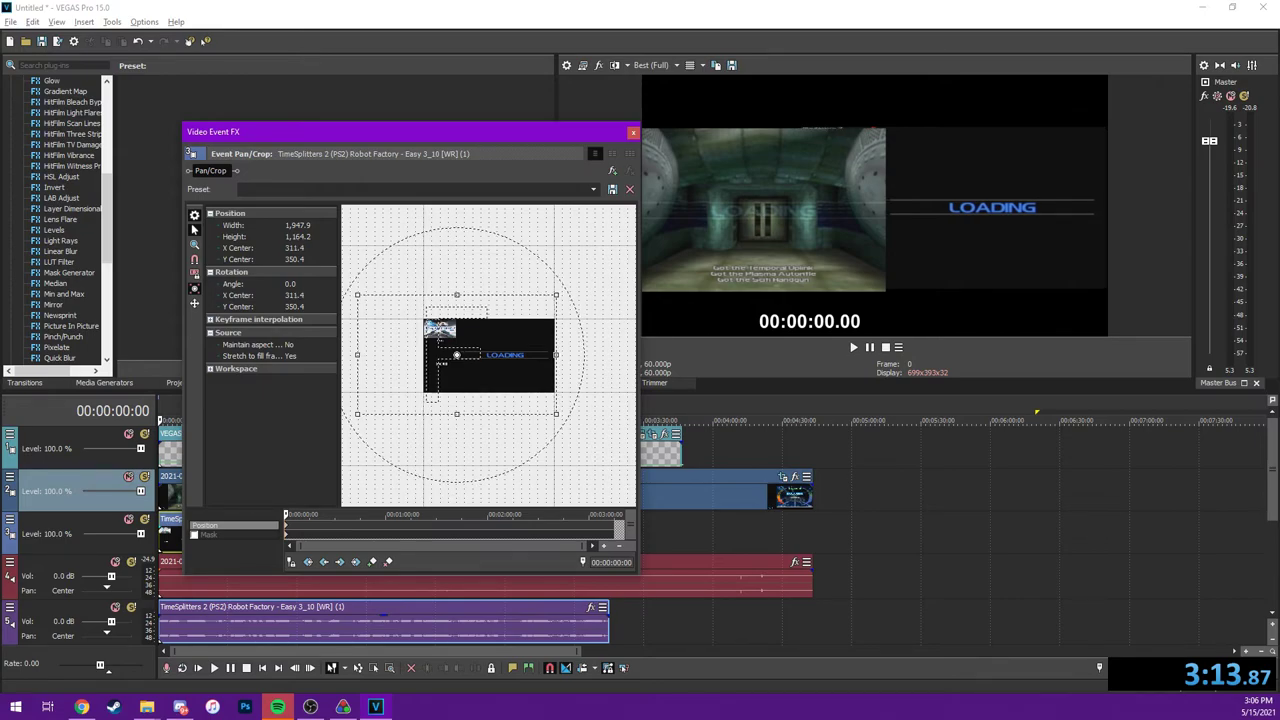
left_click_drag(458, 356, 455, 356)
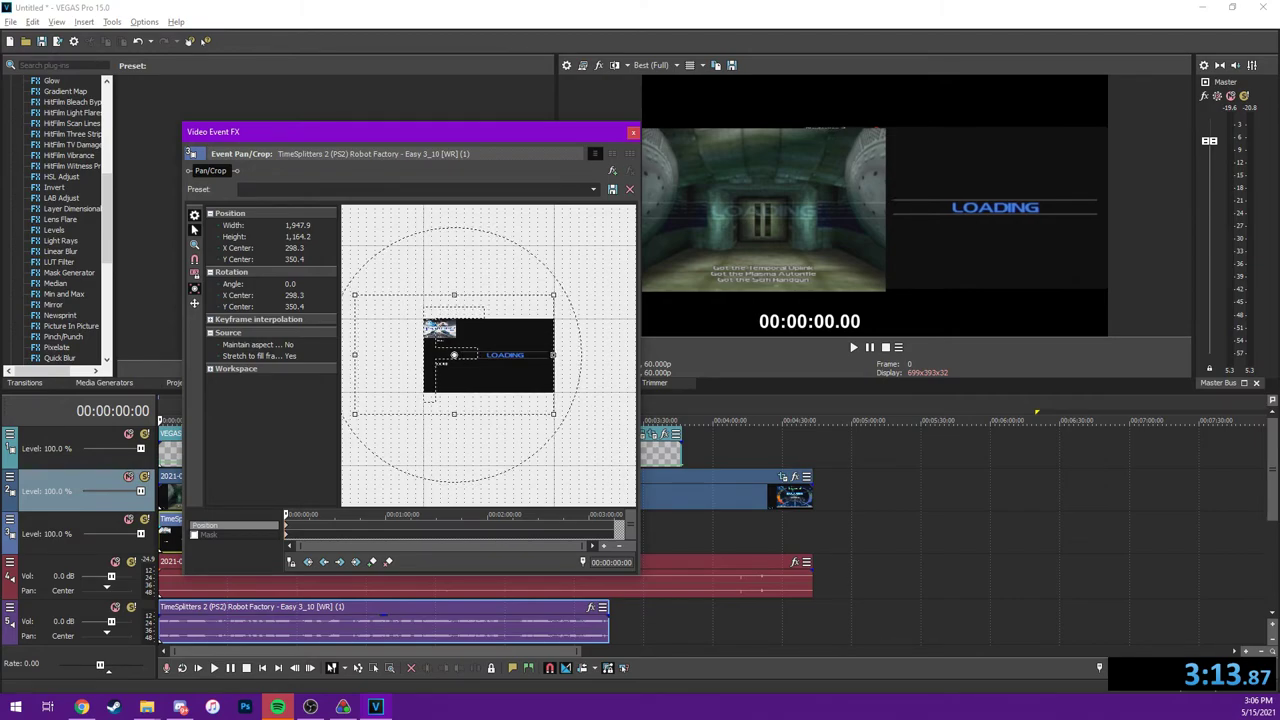
left_click(633, 131)
key("Up")
key("Up")
key("Up")
Zoom the timeline in and step frames to where Robot Factory gameplay begins
key("Right")
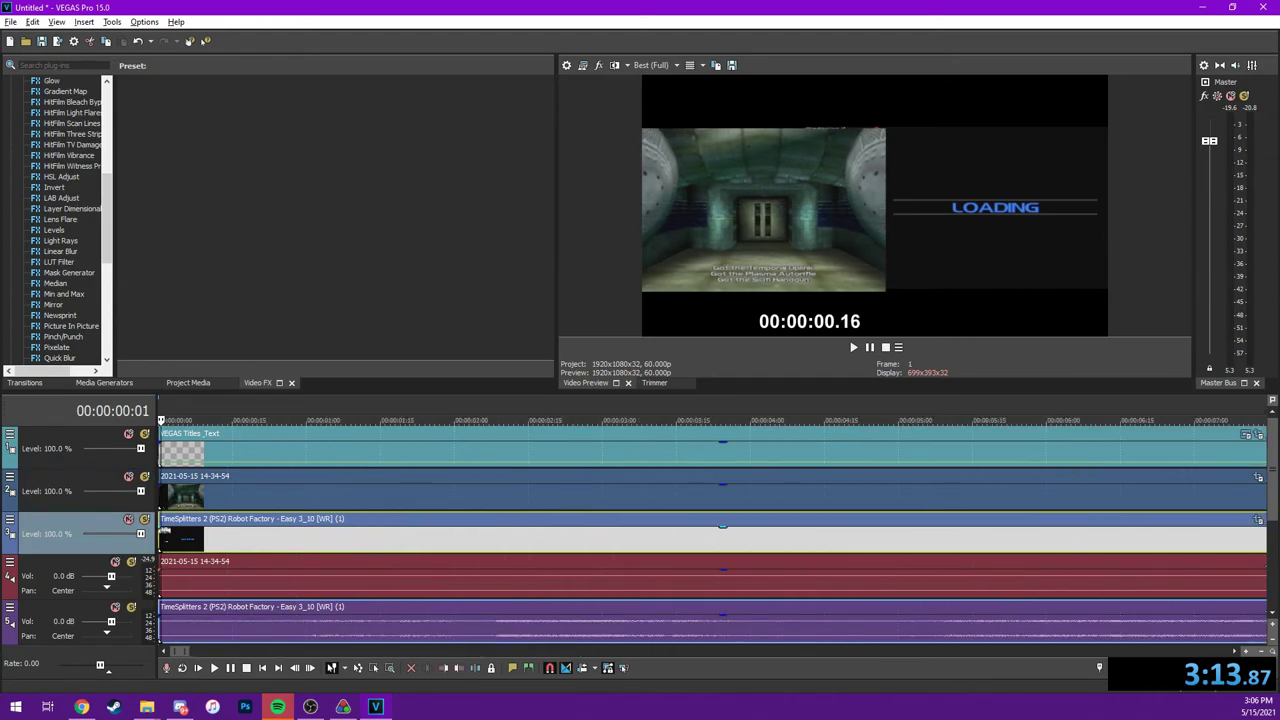
key("Up")
key("Up")
key("Right")
key("Right")
key("Right")
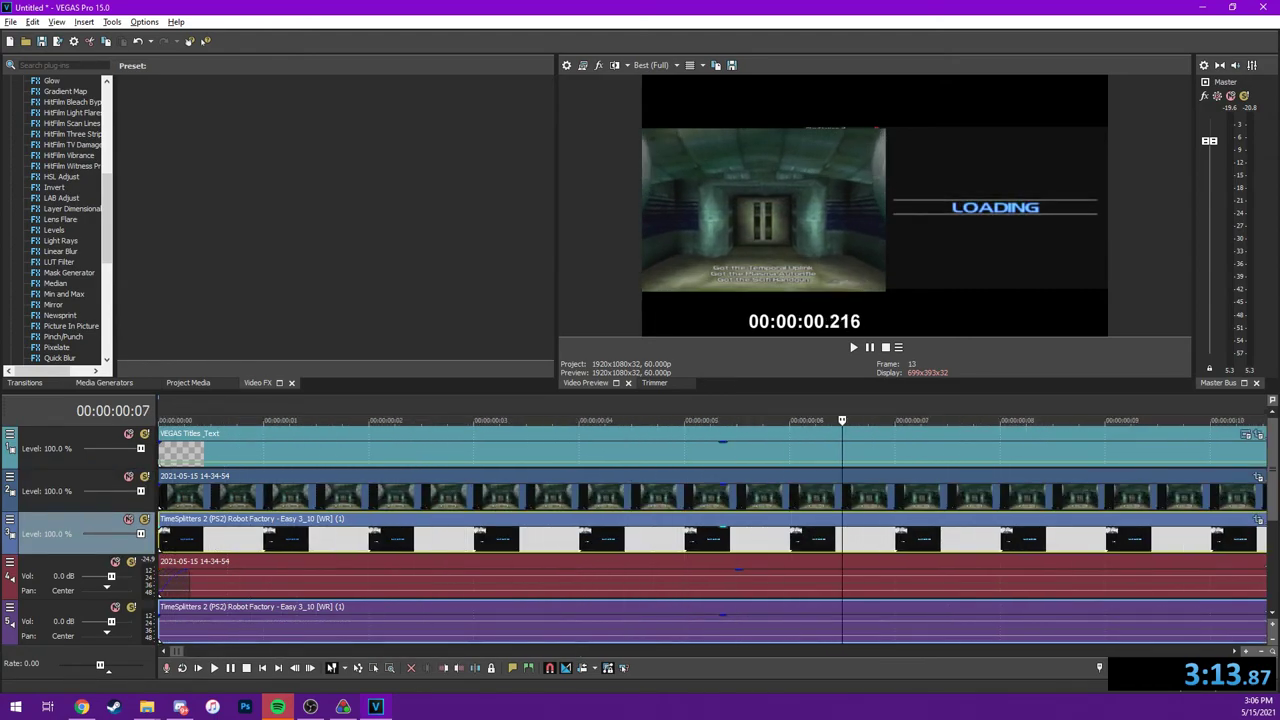
key("Right")
key("Right")
key("Right")
key("Right")
key("Right")
key("Right")
key("Right")
key("Right")
key("Right")
key("Right")
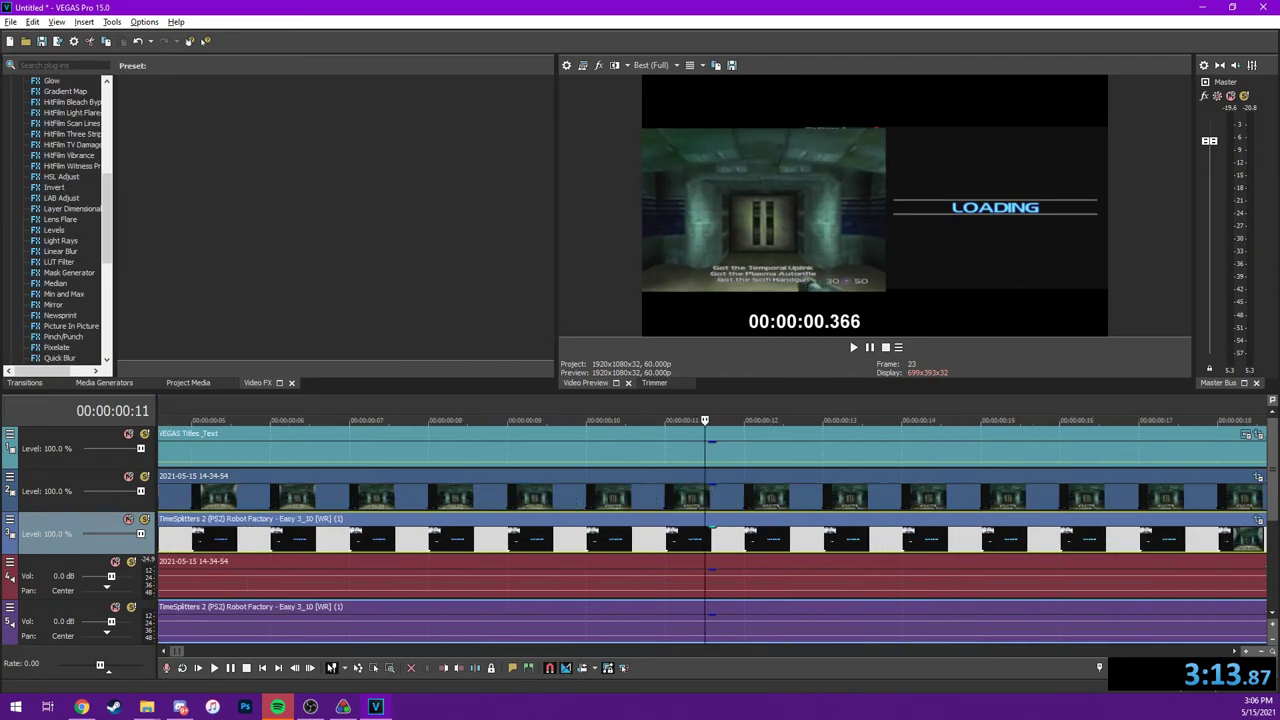
key("Right")
key("Right")
key("Right")
key("Right")
key("Right")
key("Right")
key("Right")
key("Right")
key("Right")
key("Right")
key("Right")
key("Down")
key("Down")
key("Down")
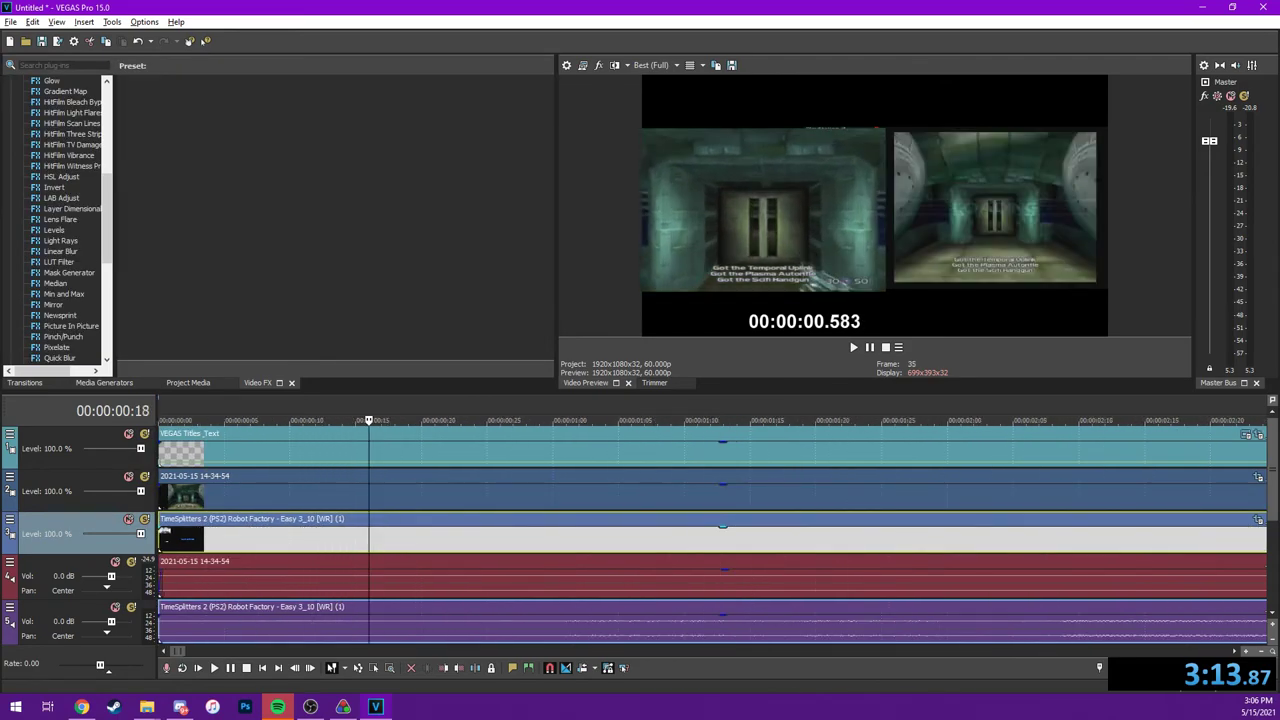
key("Right")
key("Right")
key("Left")
key("Left")
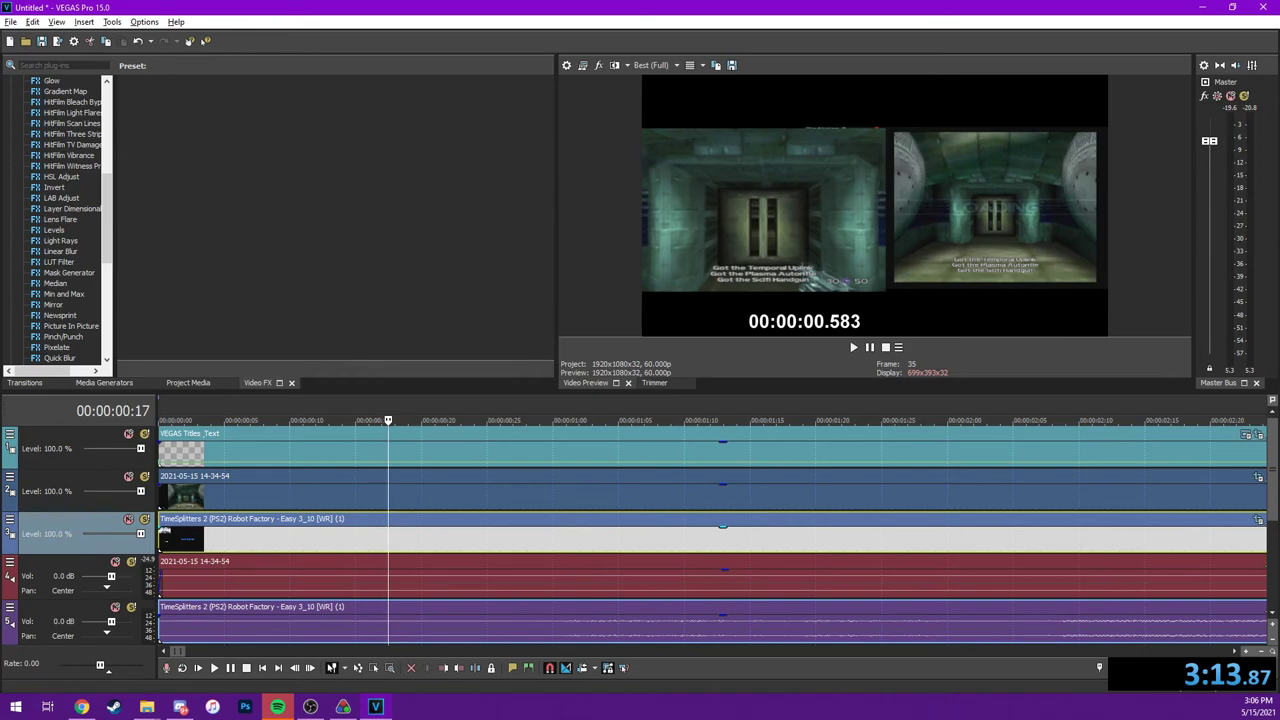
Split there, delete the loading intro, and move the remainder to the timeline start
key("s")
left_click(243, 420)
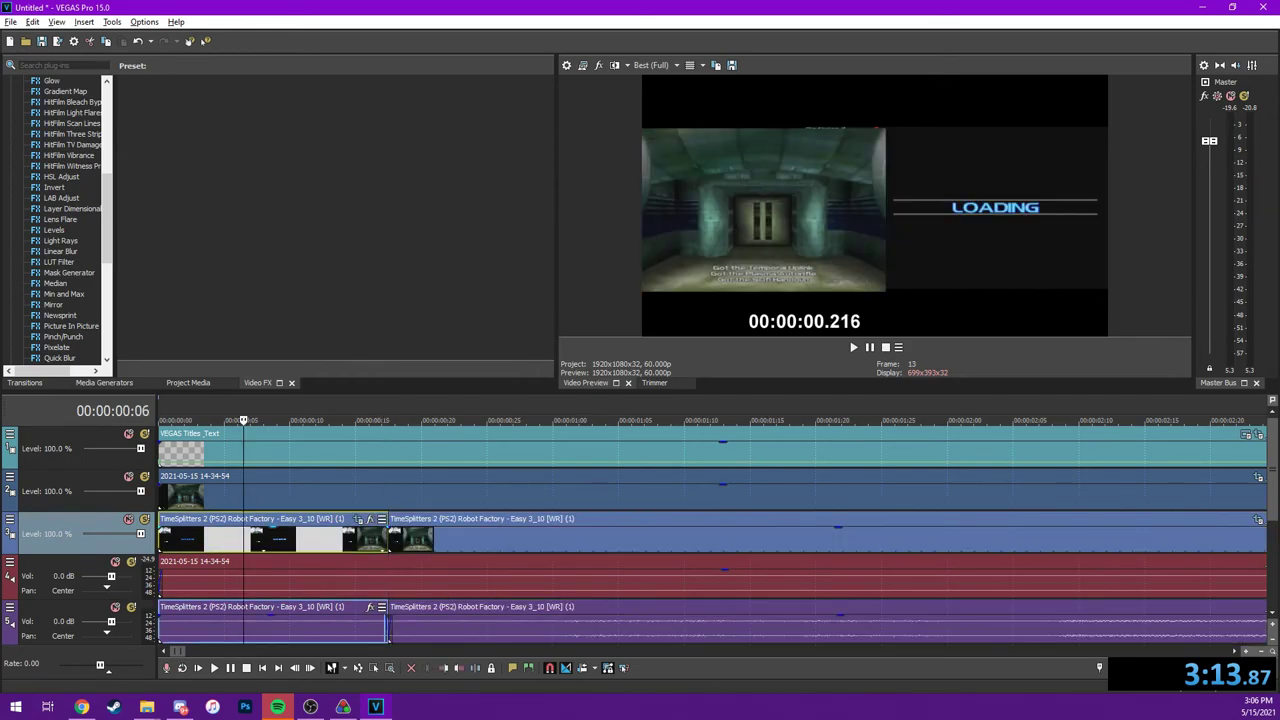
key("Delete")
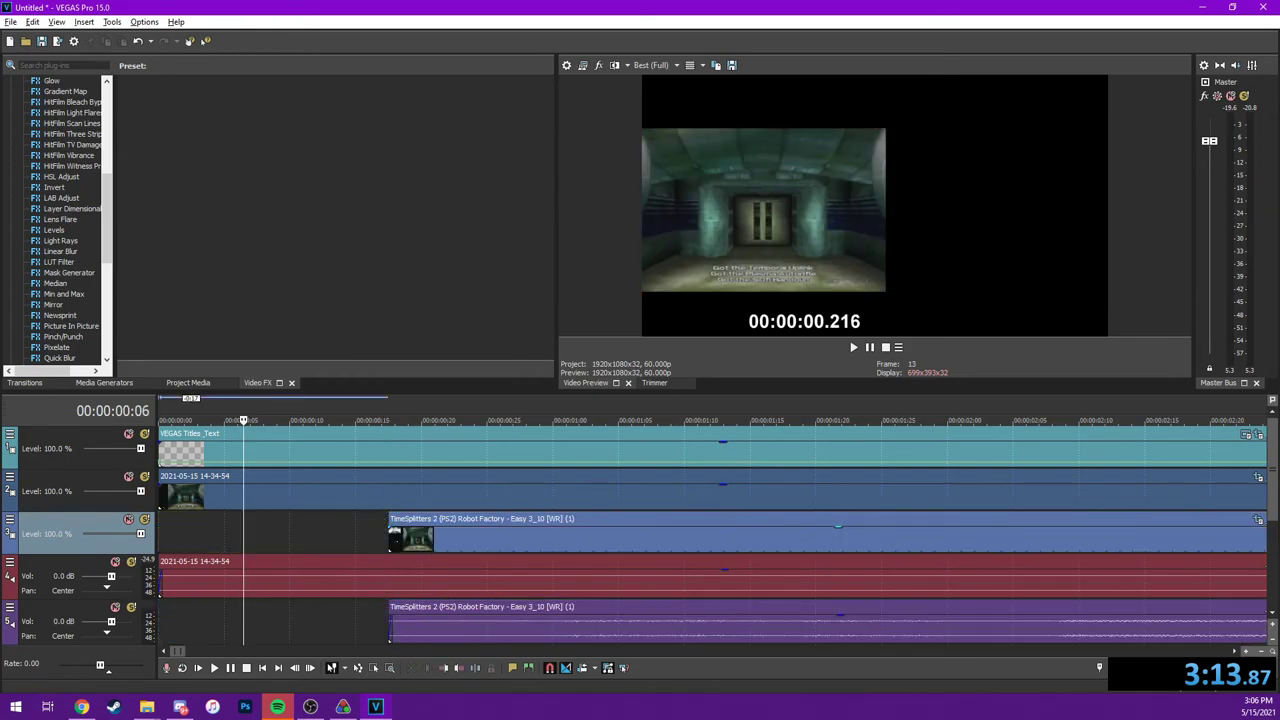
left_click_drag(500, 540, 270, 540)
key("Home")
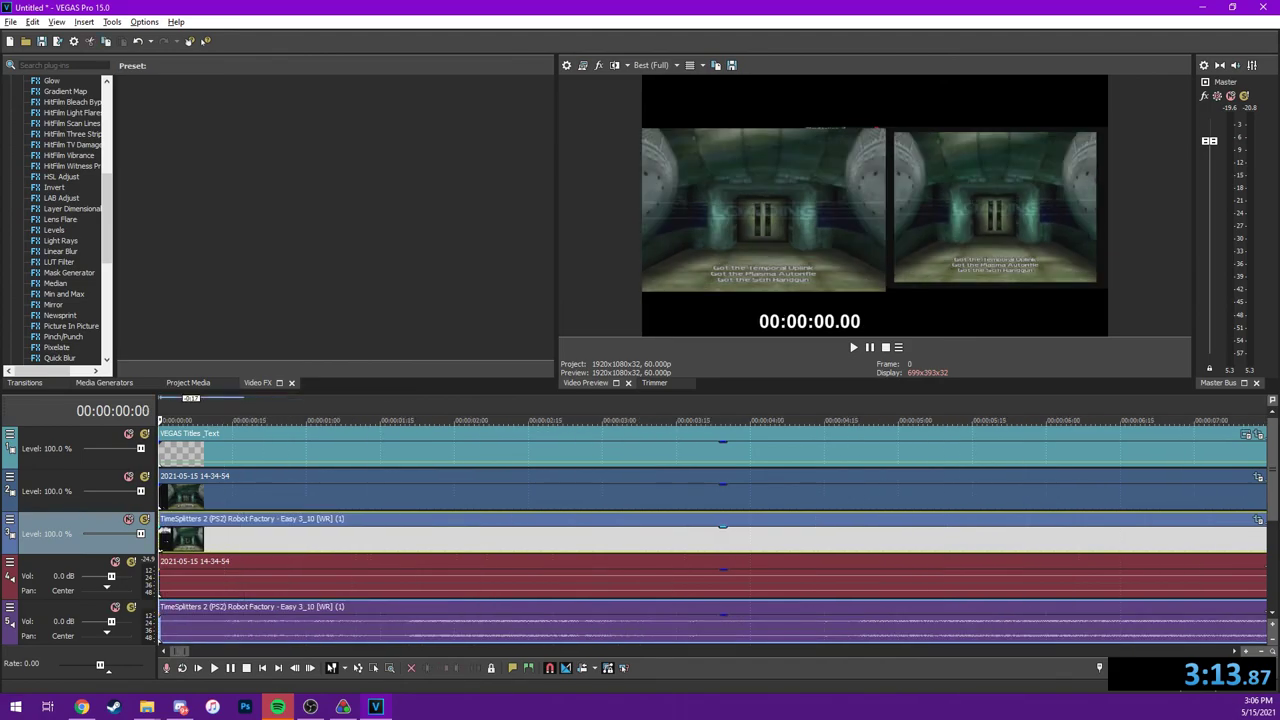
key("space")
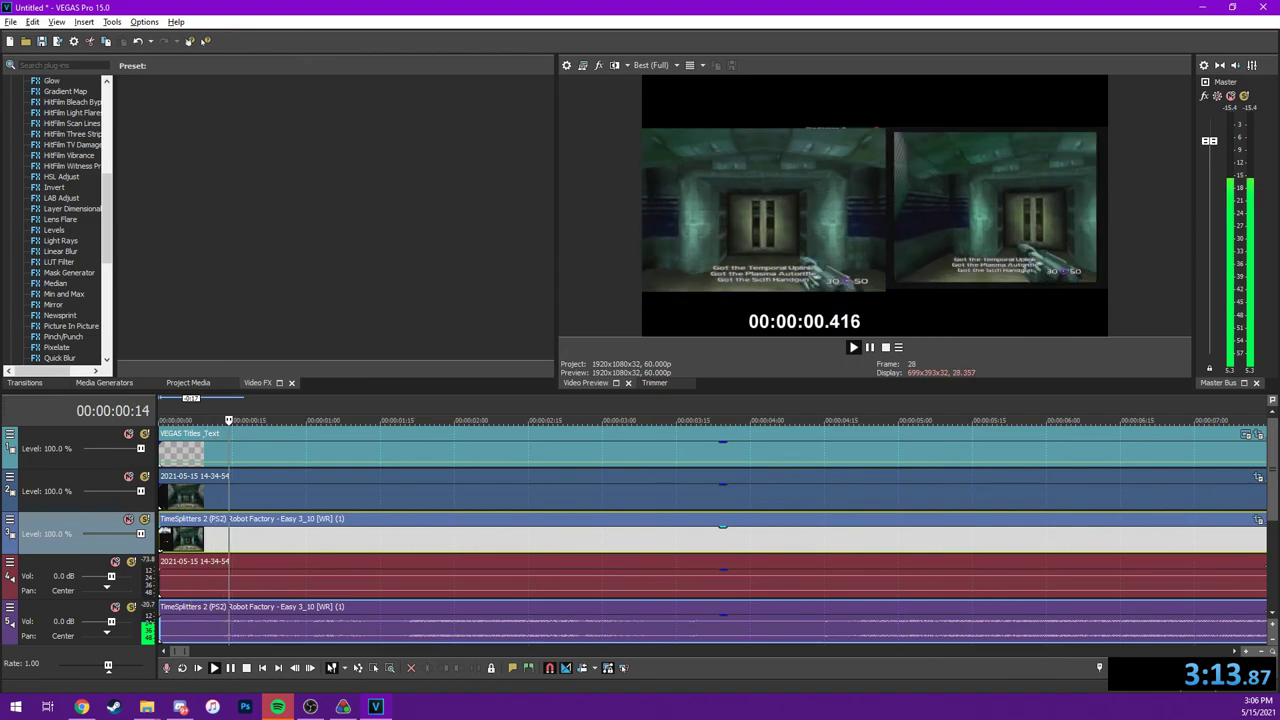
key("space")
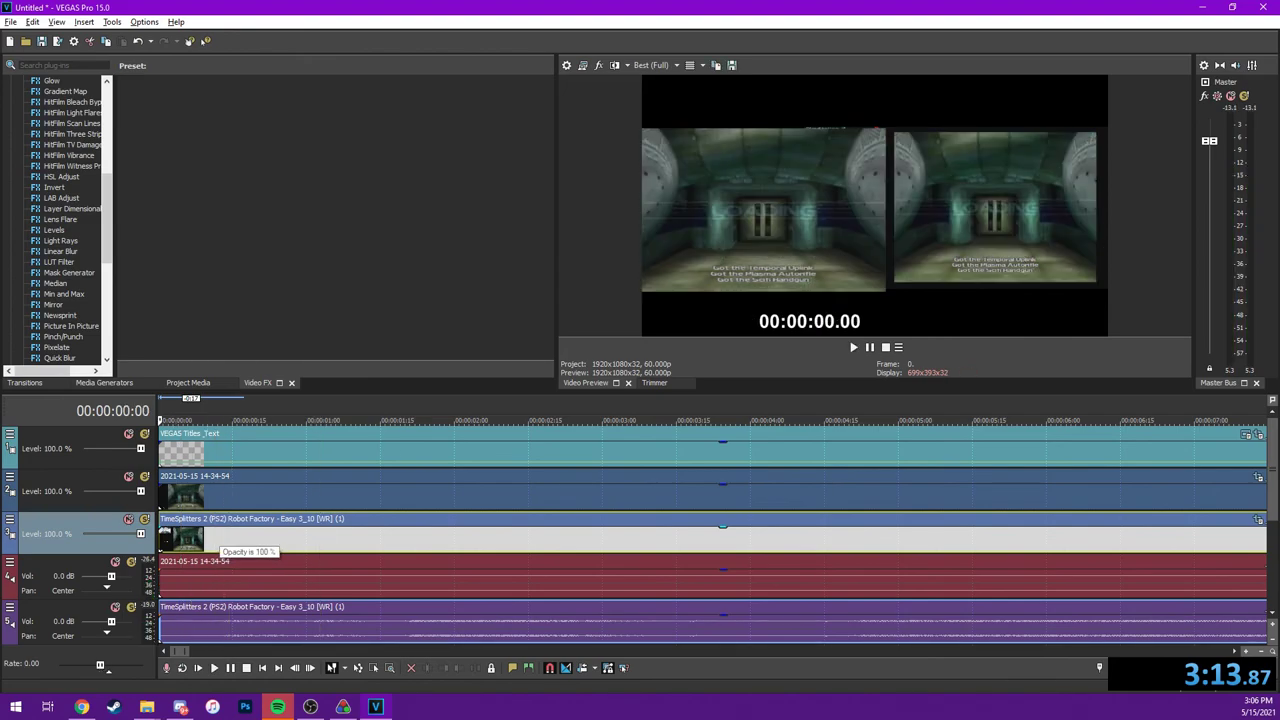